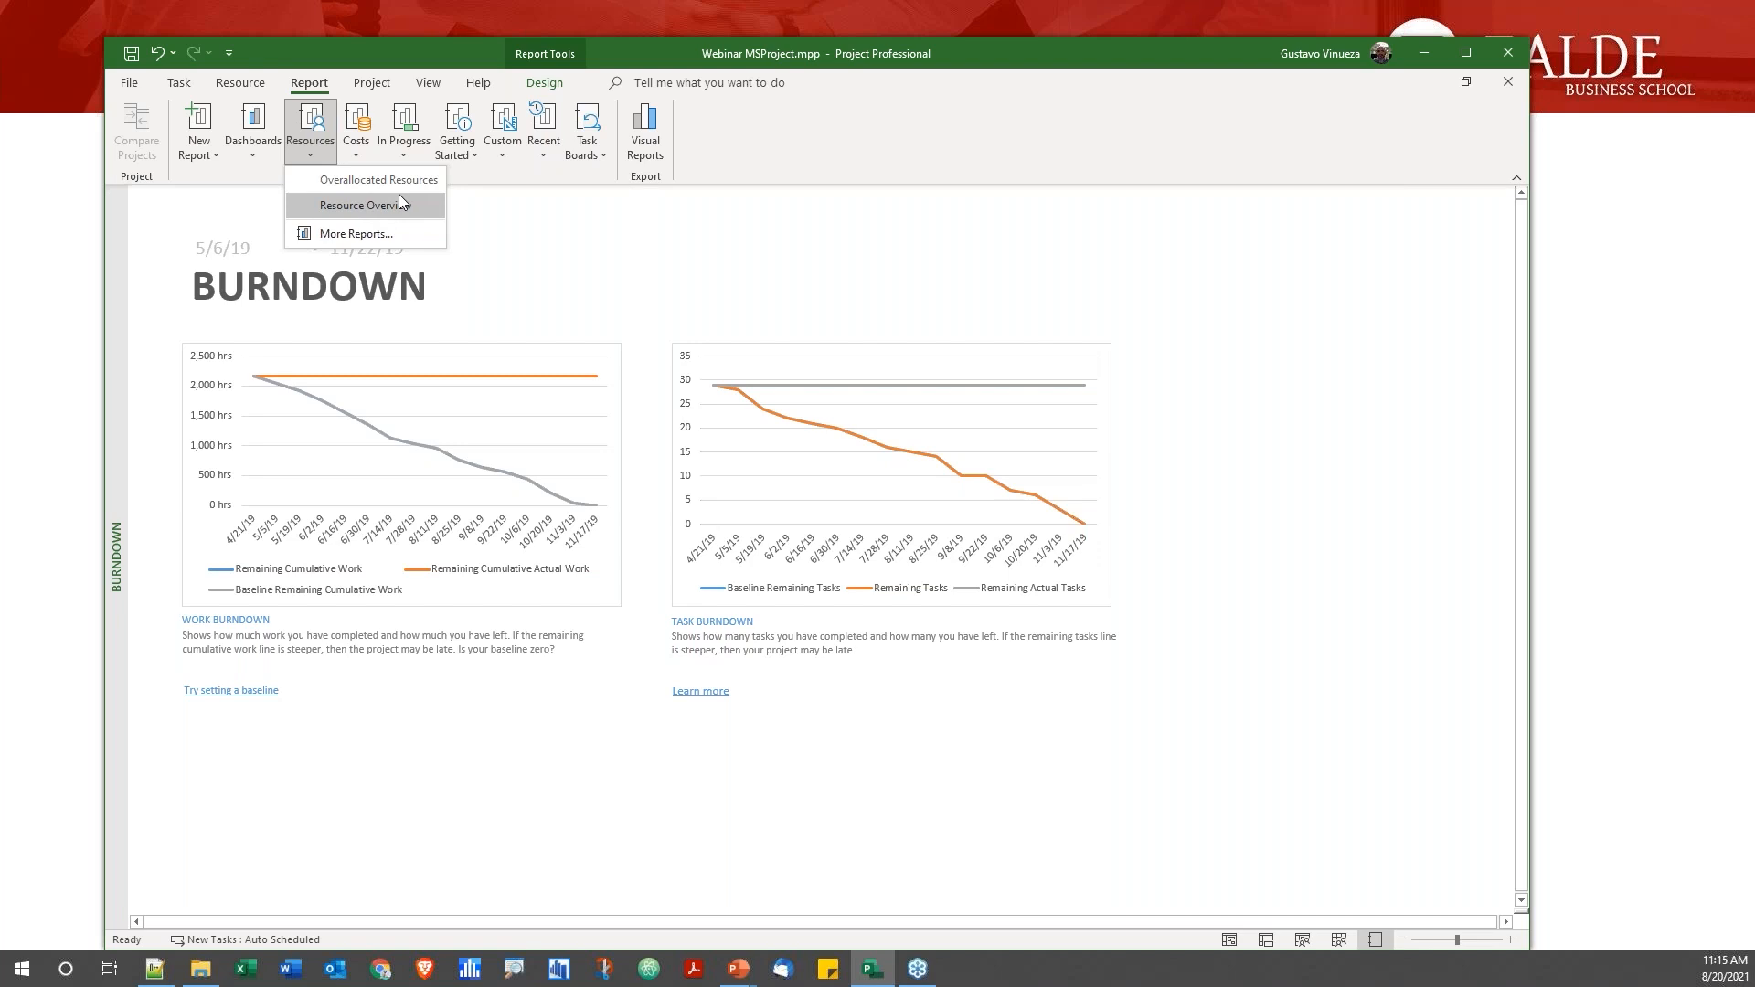
Generate the Budget Cost Report from the Excel visual report templates, and maximize its workbook
{"action": "left_click", "coordinate": [1282, 431]}
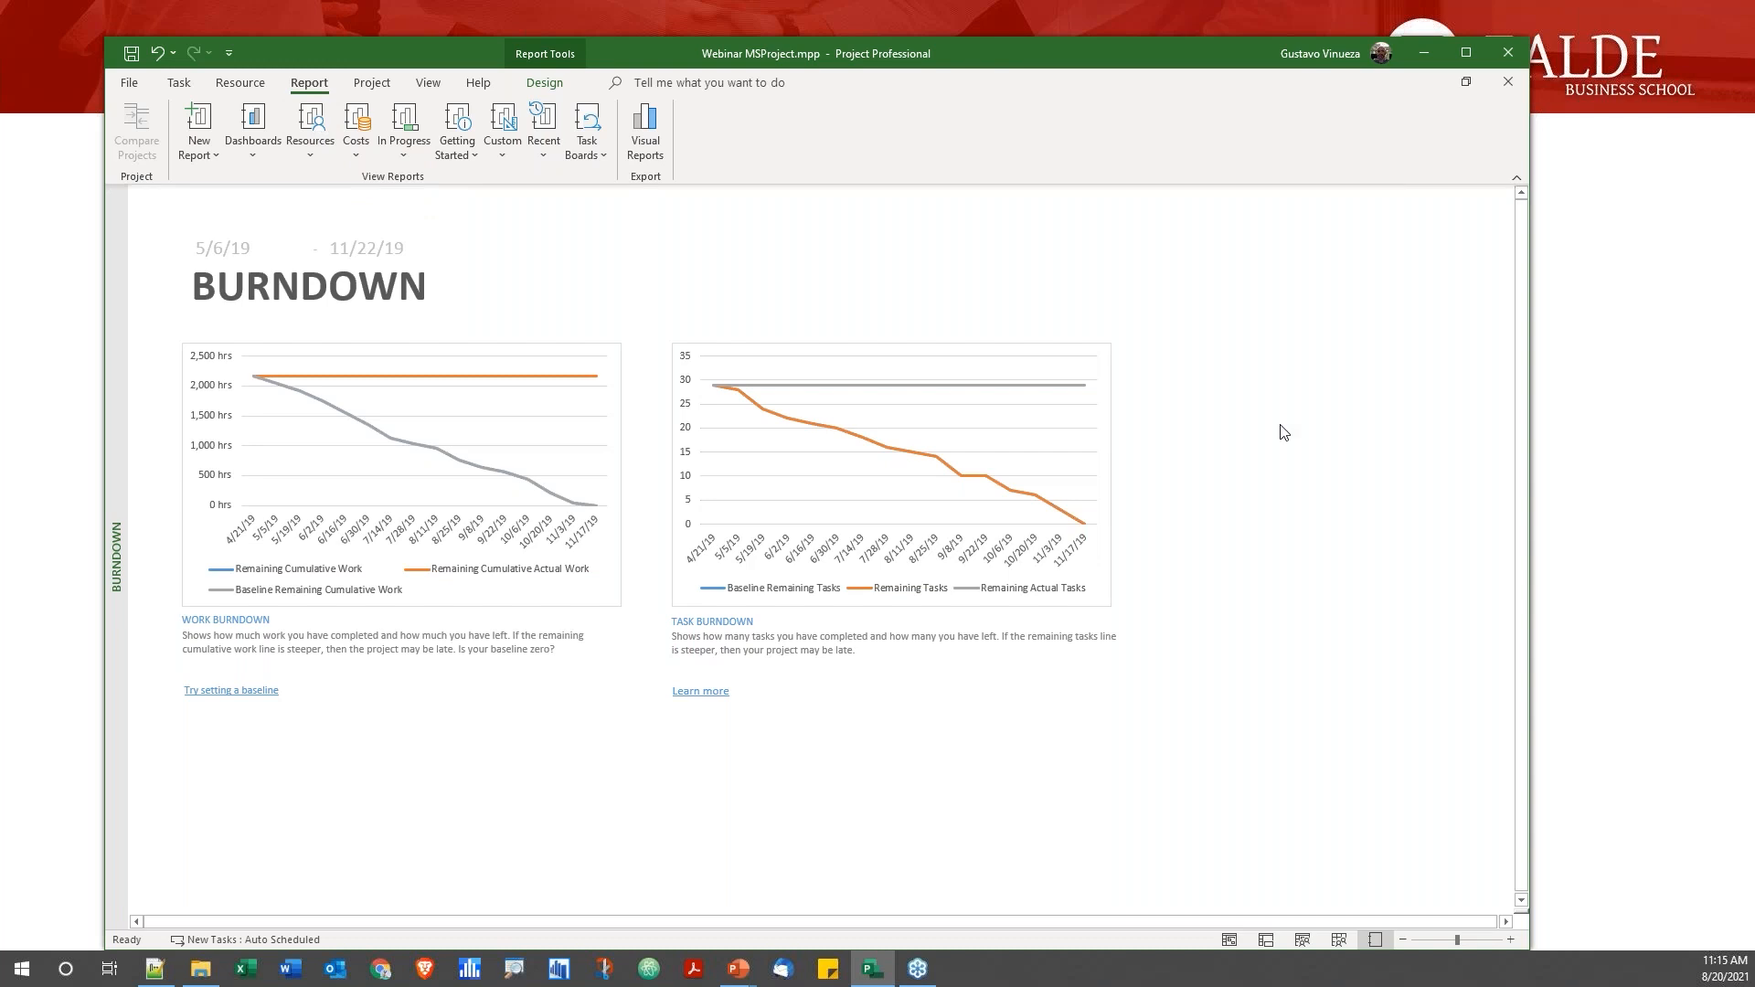
{"action": "left_click", "coordinate": [644, 152]}
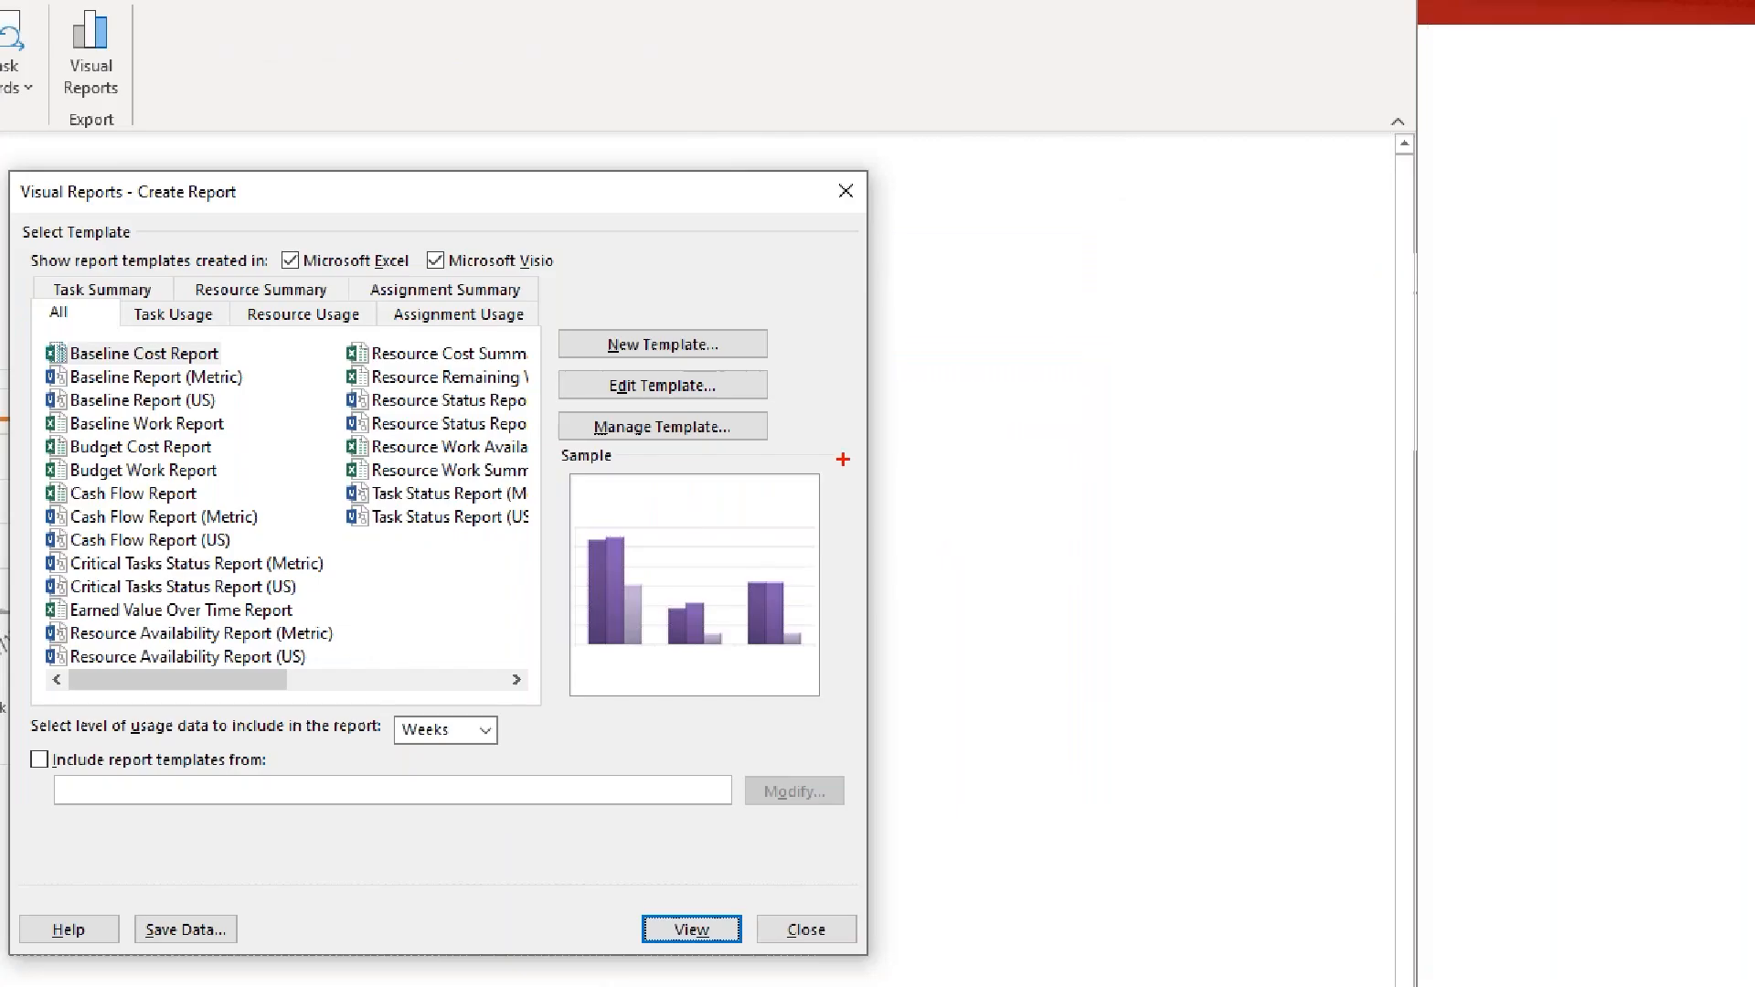
{"action": "left_click_drag", "start_coordinate": [329, 335], "coordinate": [325, 418]}
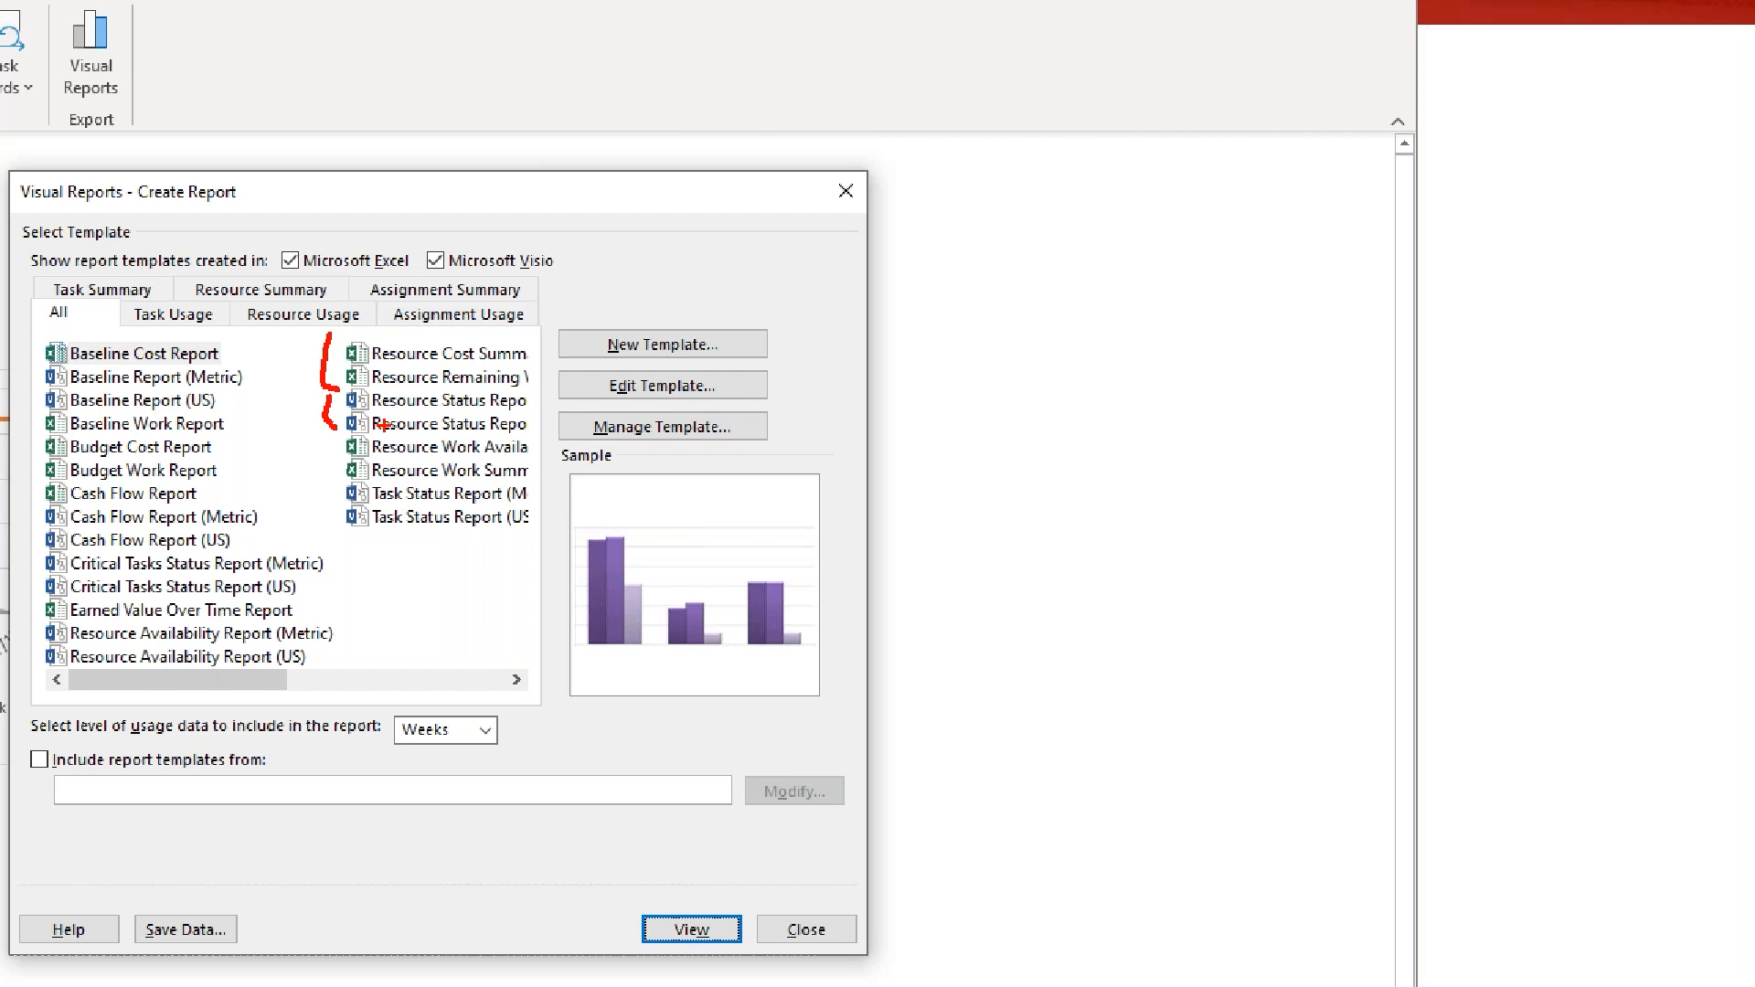
{"action": "key", "text": "Escape"}
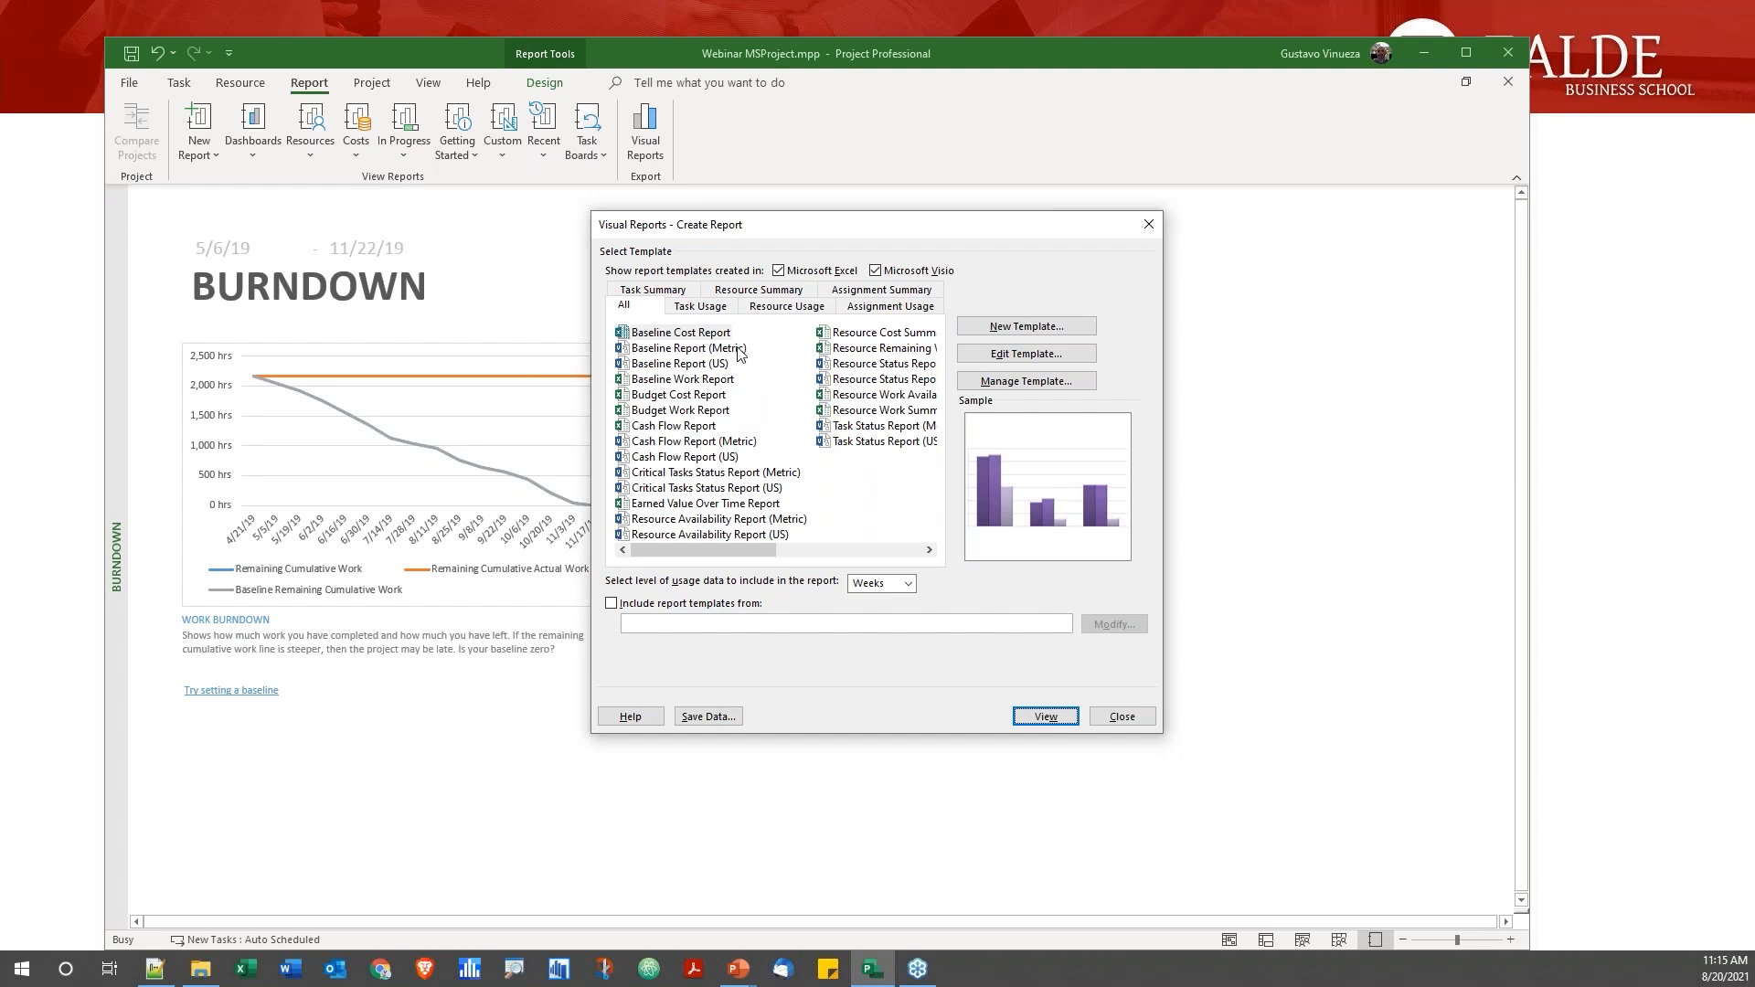
{"action": "left_click", "coordinate": [679, 395]}
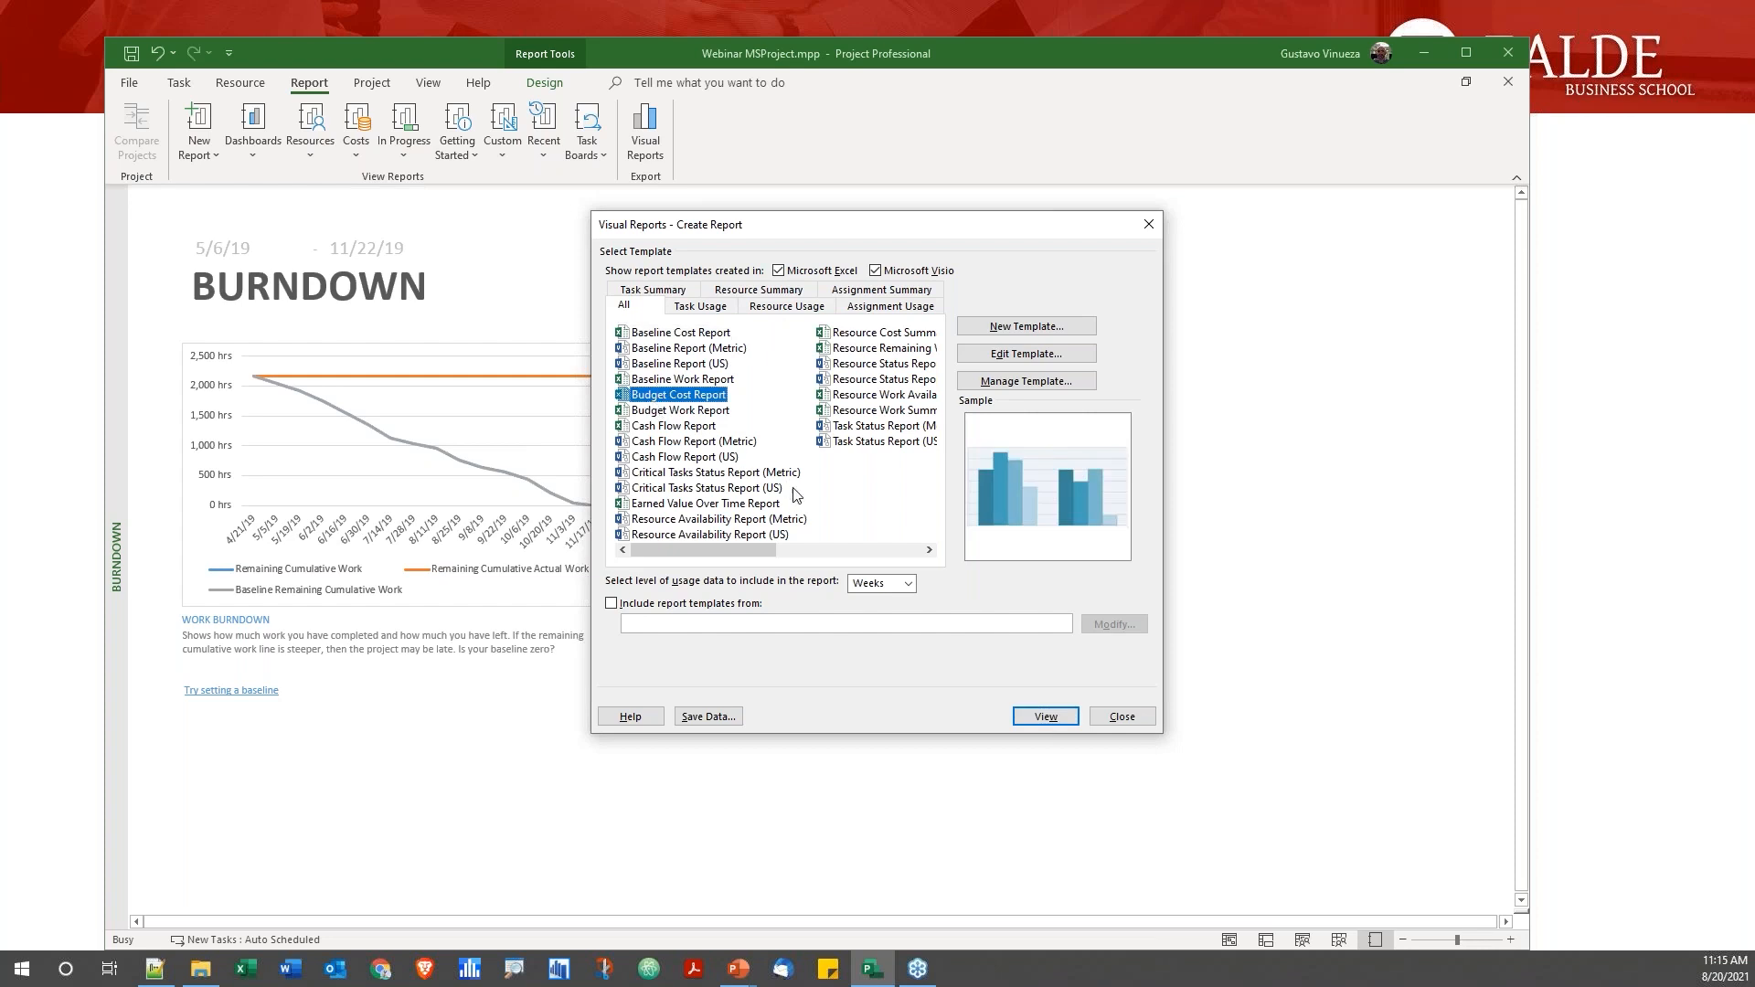
{"action": "left_click", "coordinate": [1045, 717]}
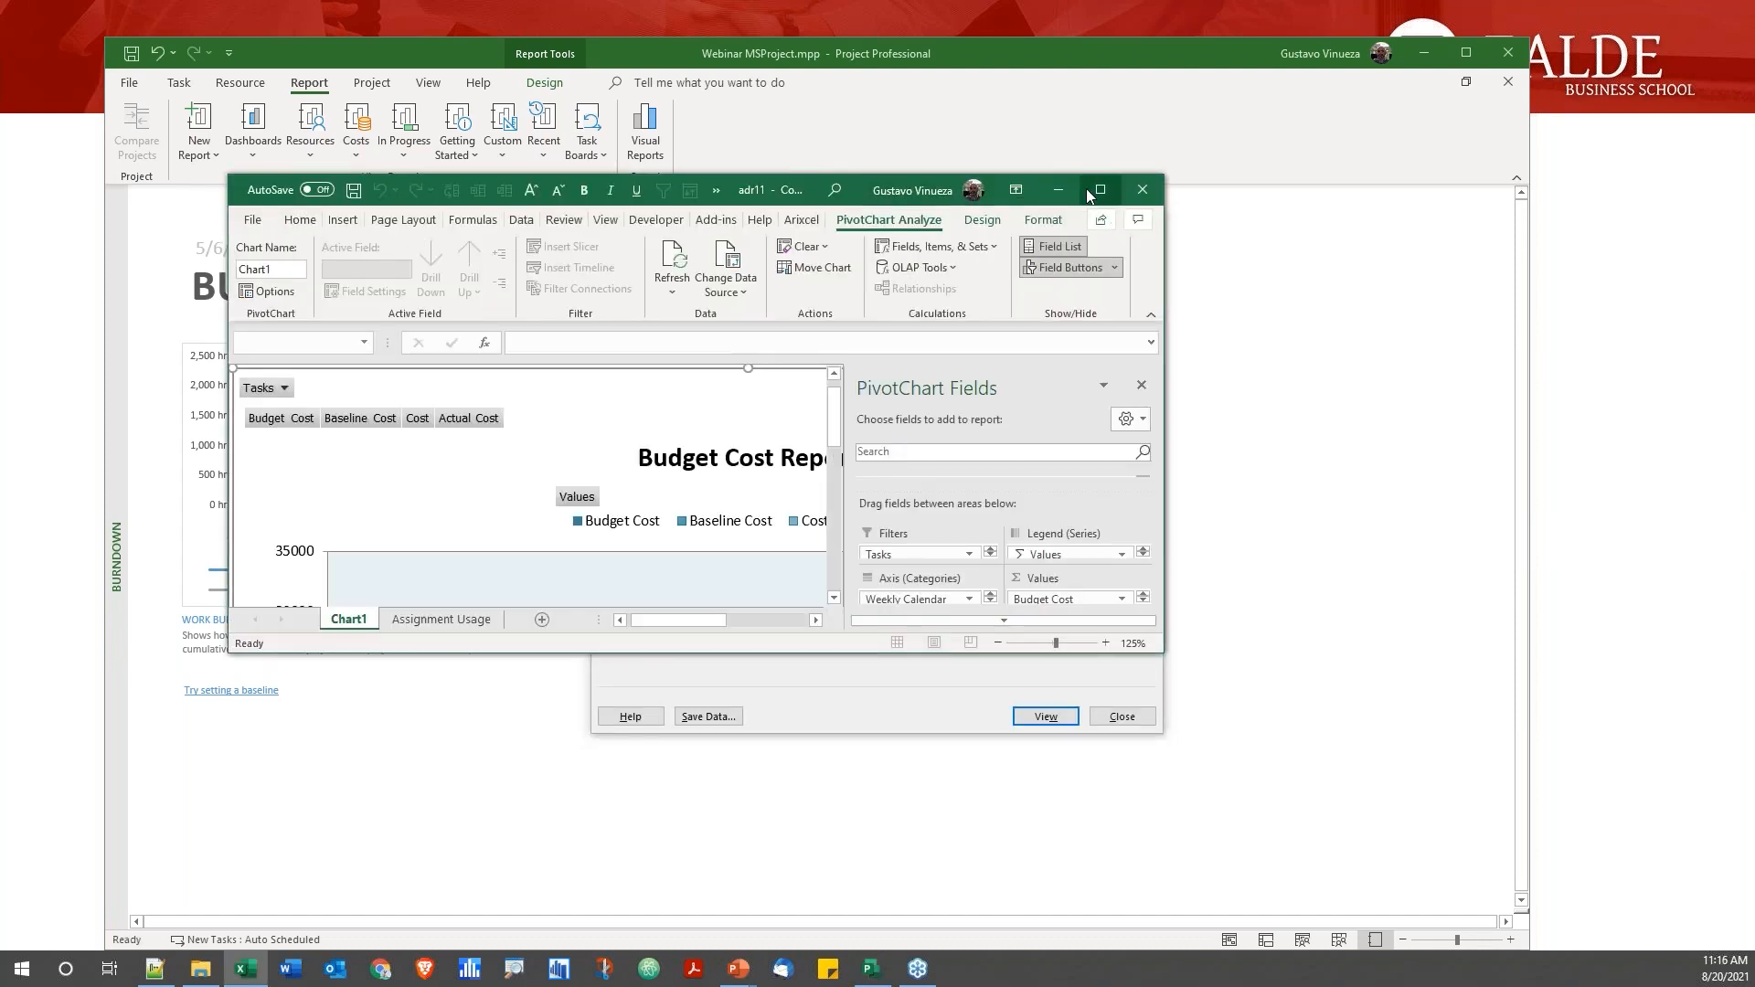
{"action": "left_click", "coordinate": [1099, 197]}
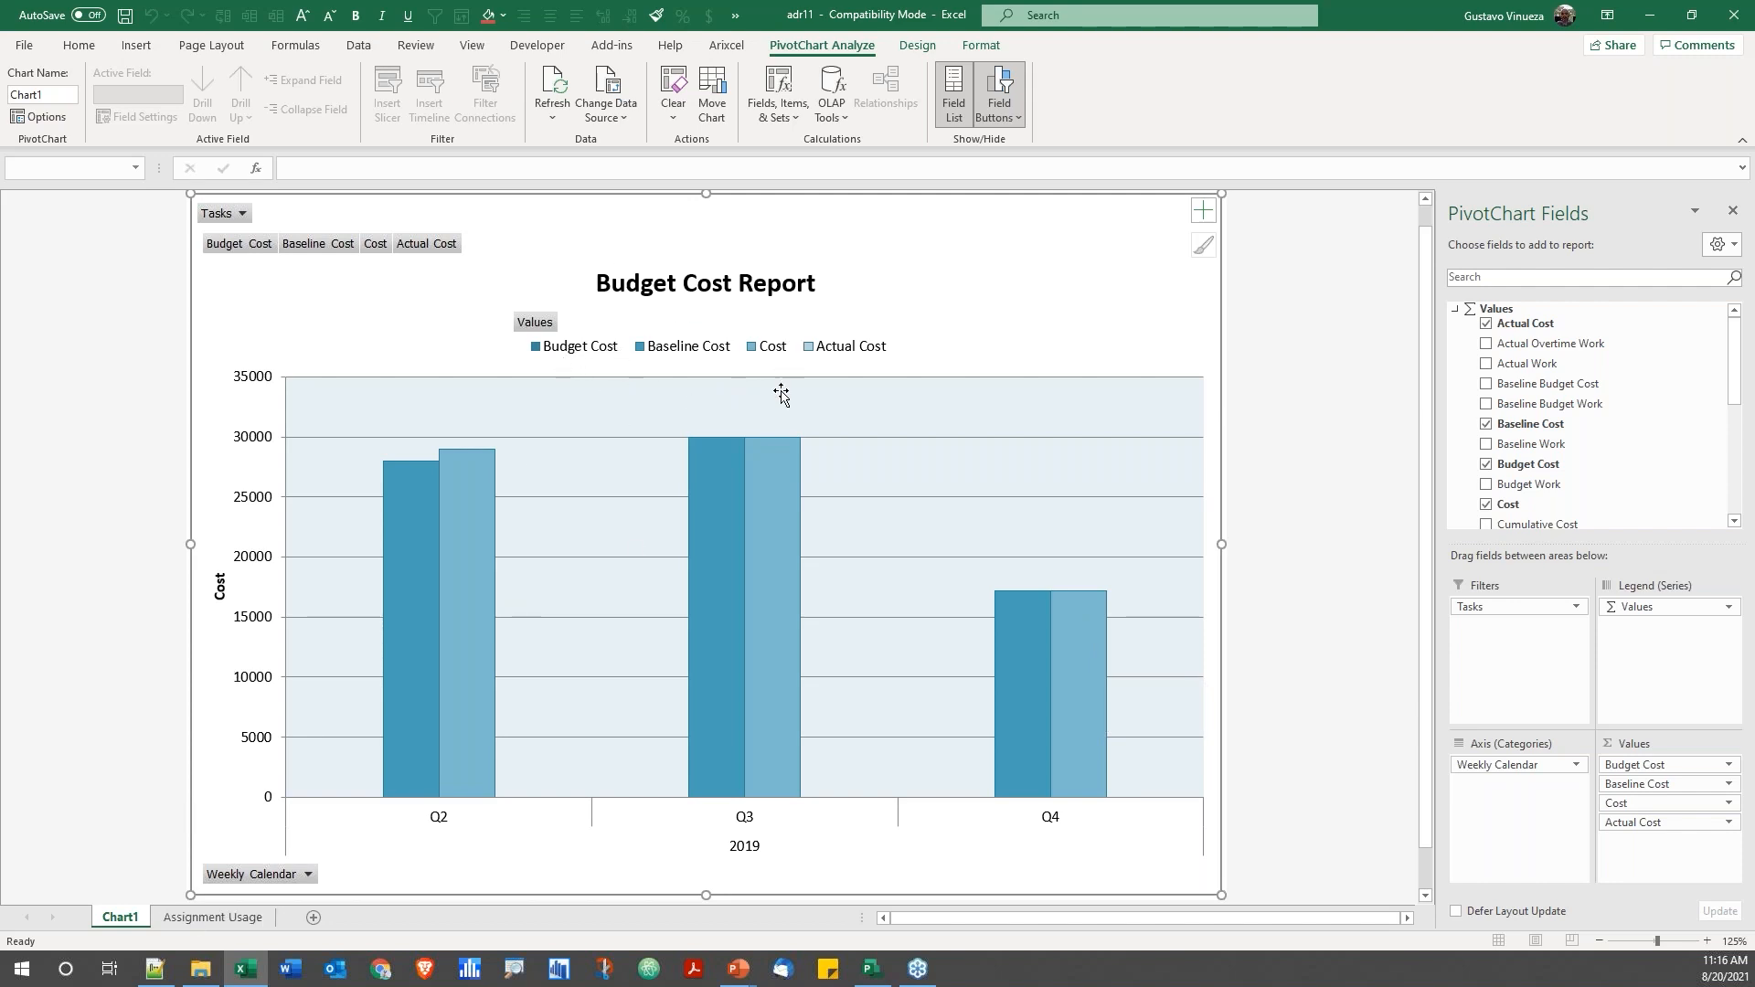
Expand quarters Q2, Q3 and Q4 into weeks in the Assignment Usage pivot table, and inspect the weekly chart
{"action": "left_click", "coordinate": [218, 924]}
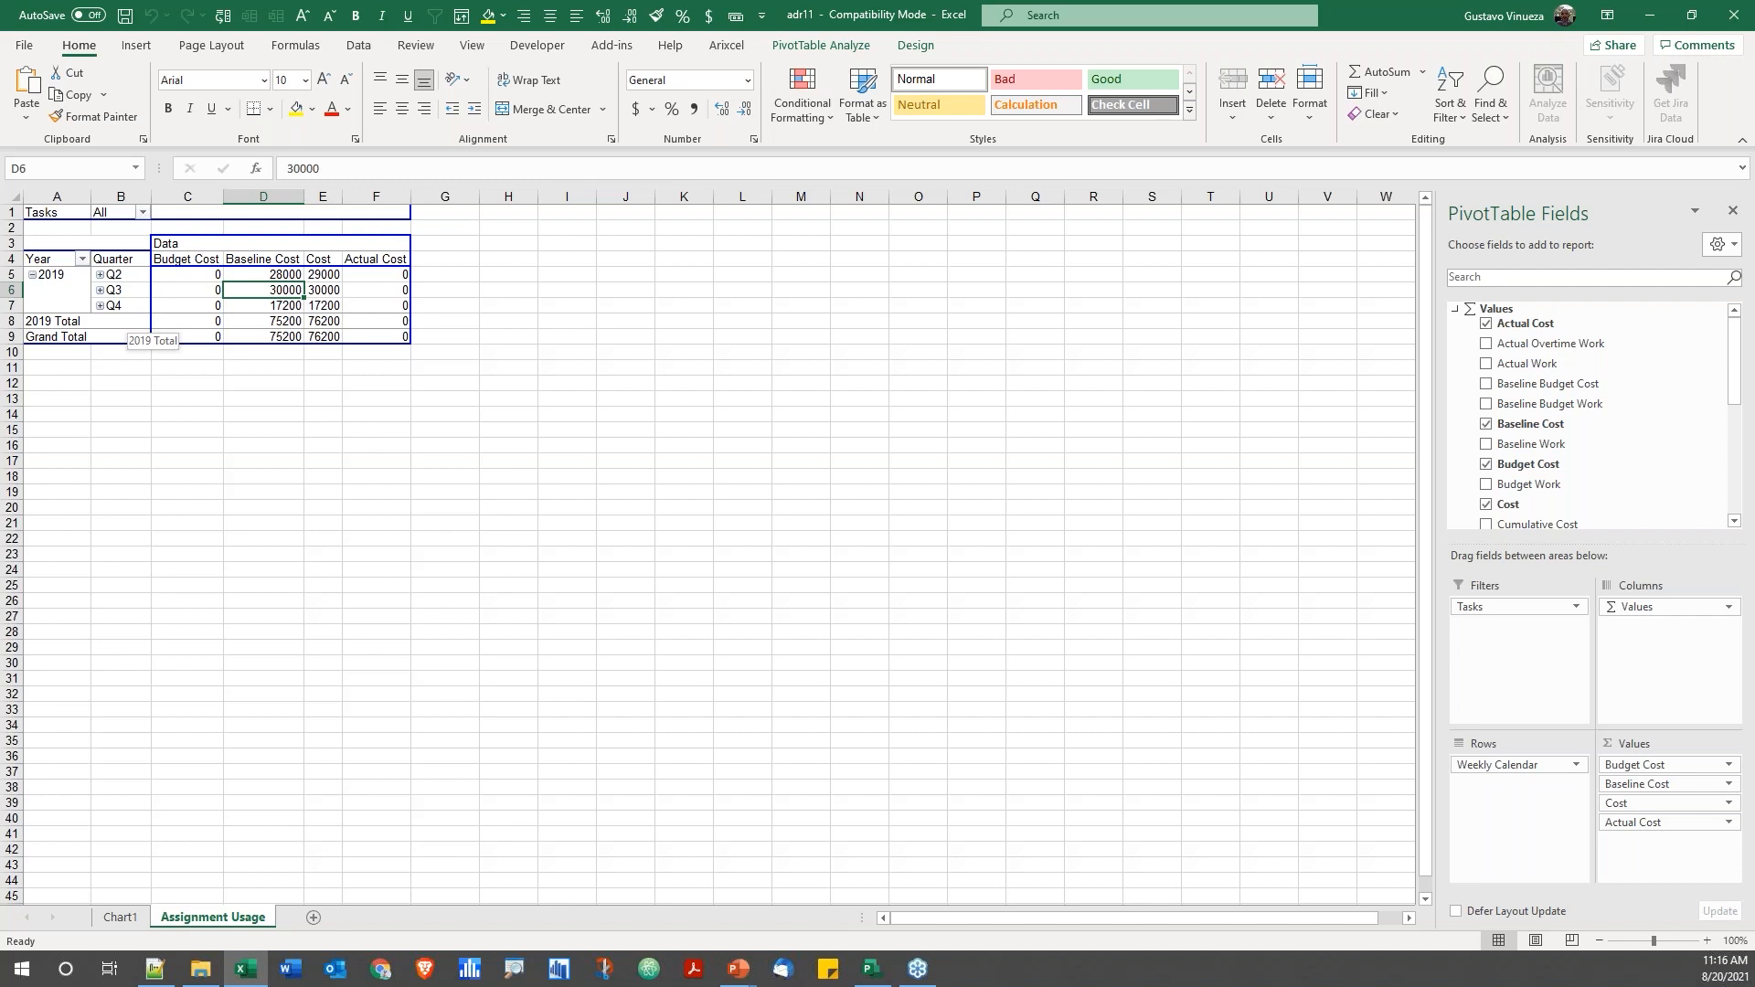
{"action": "left_click", "coordinate": [99, 275]}
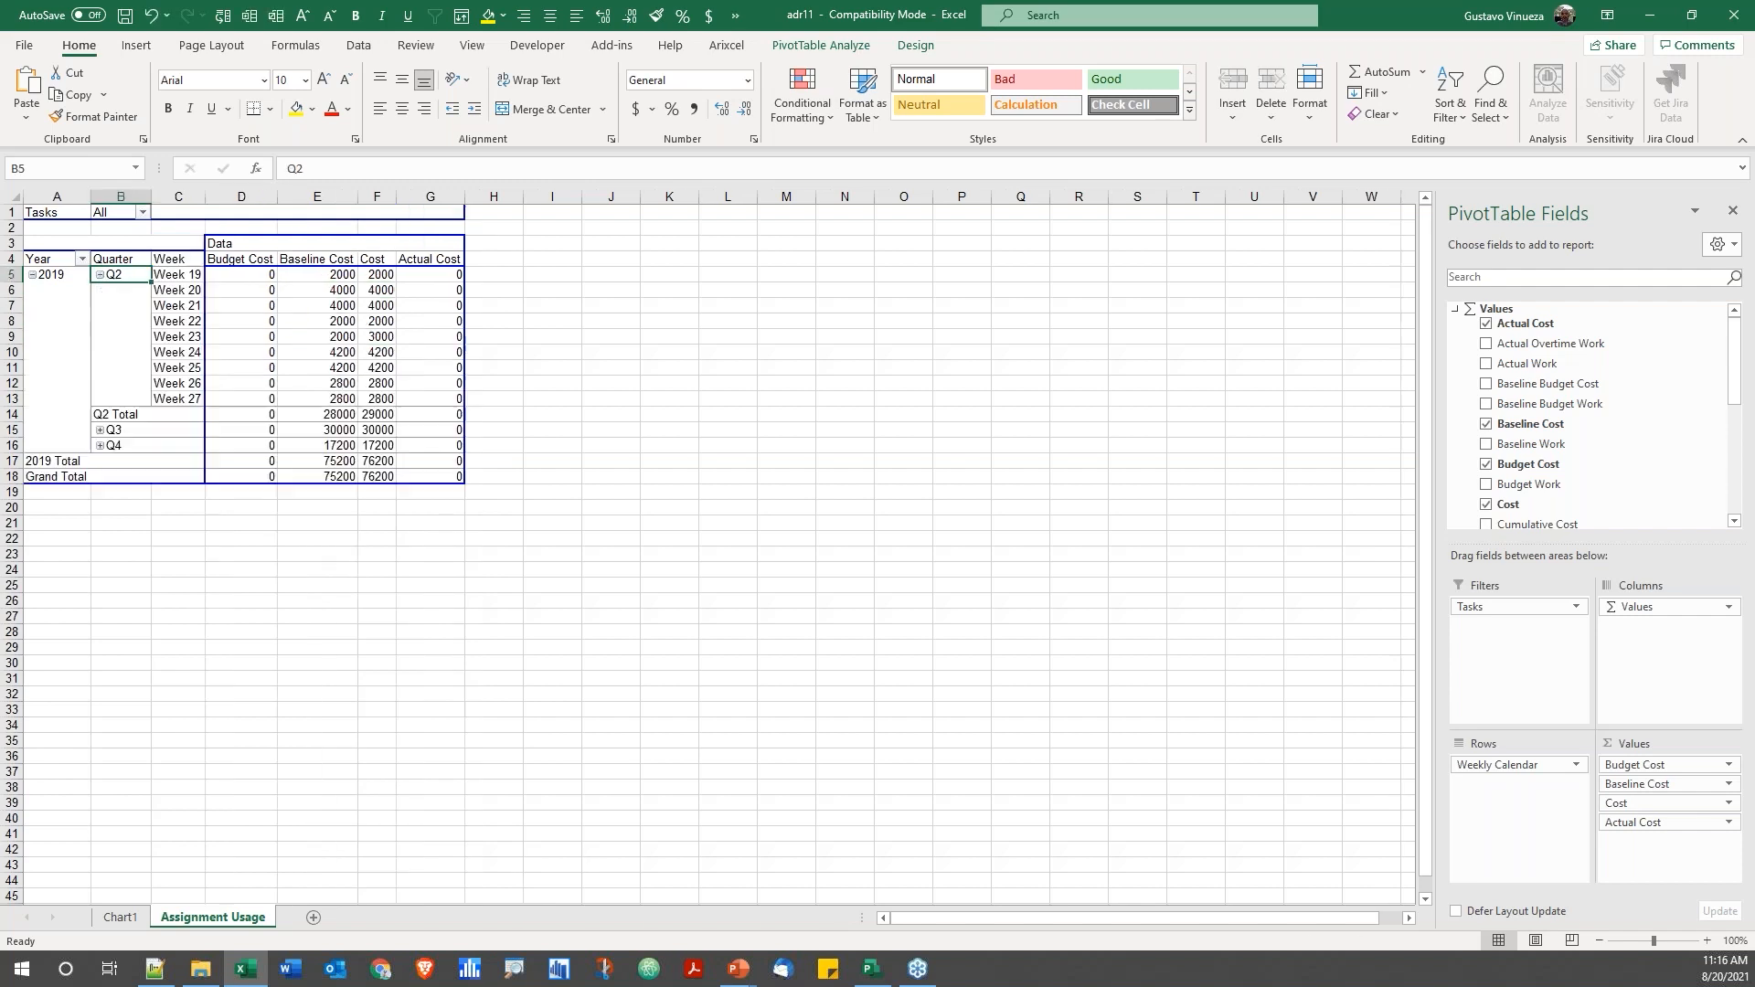
{"action": "left_click", "coordinate": [99, 429]}
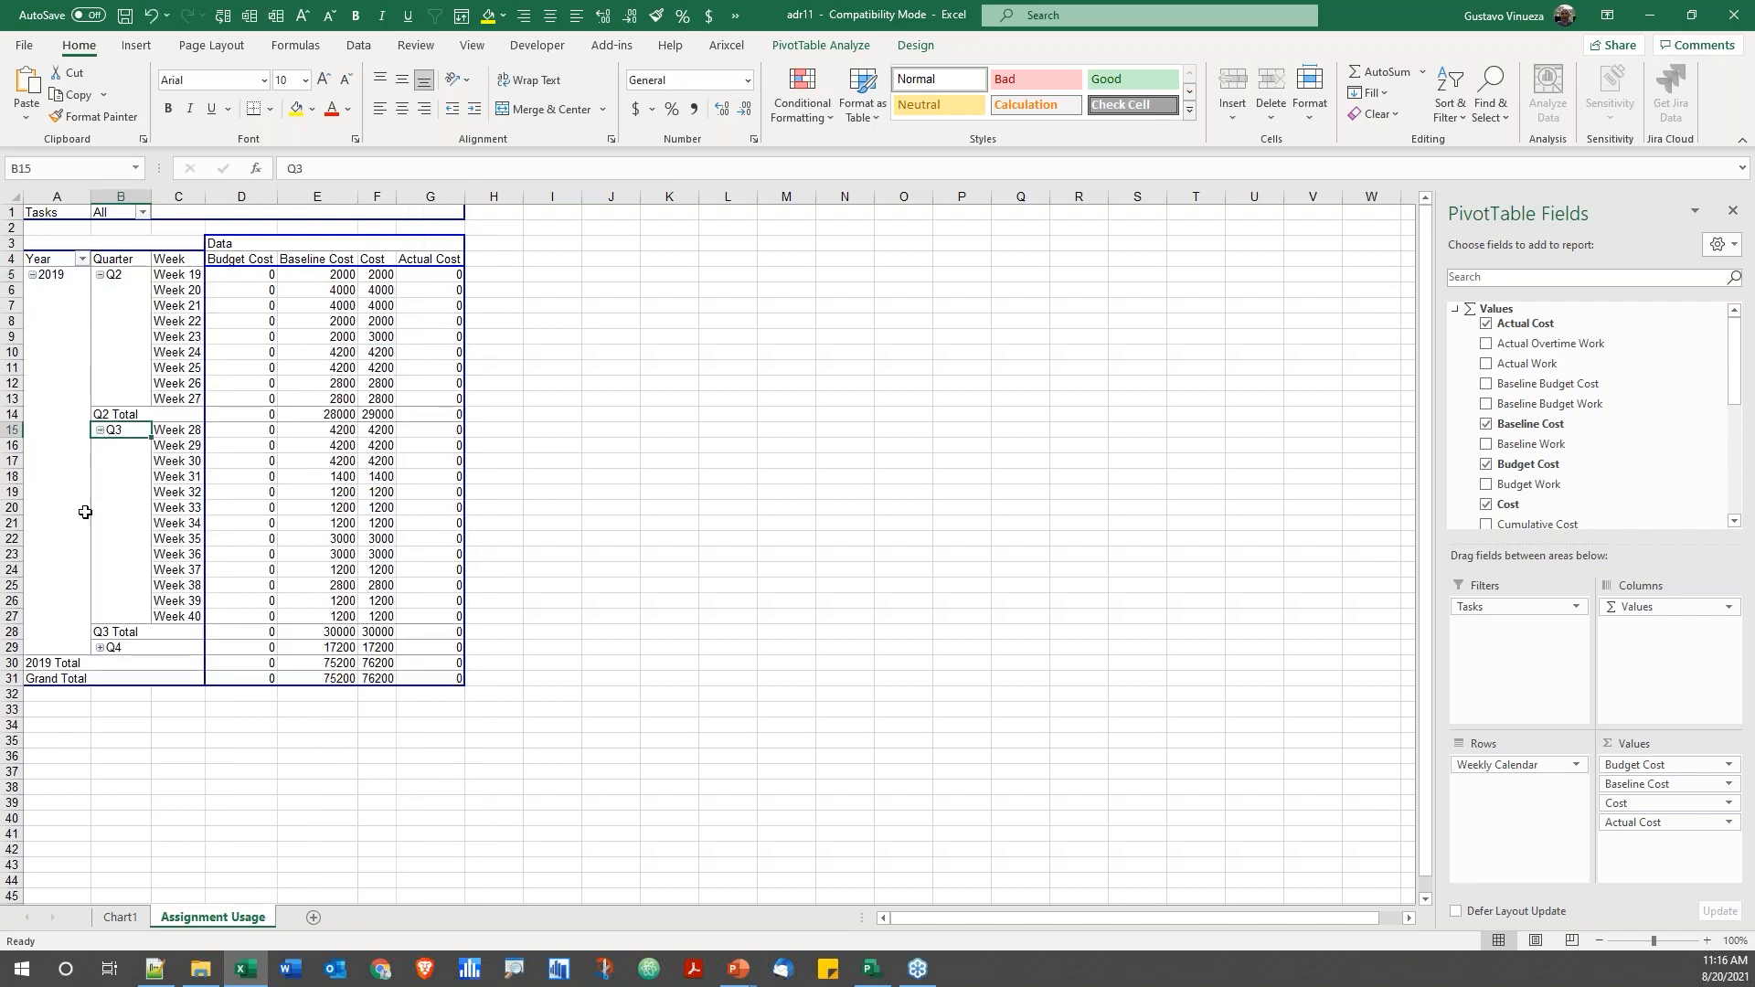
{"action": "left_click", "coordinate": [99, 647]}
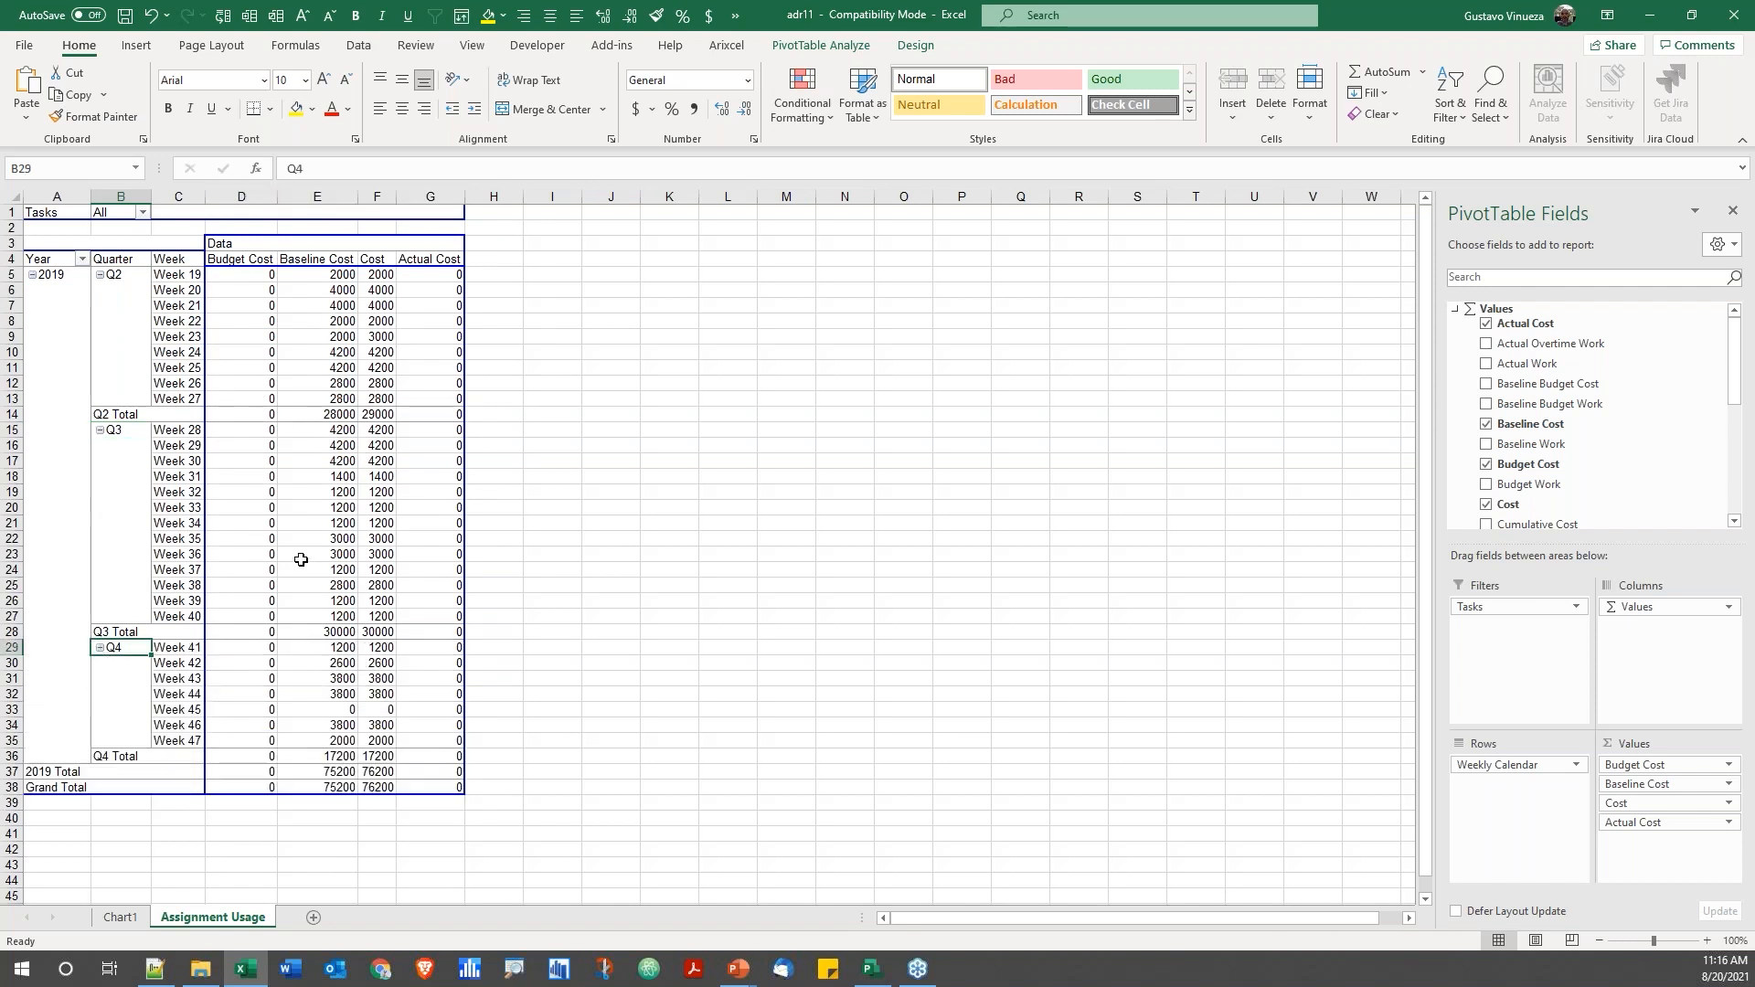
{"action": "left_click", "coordinate": [119, 919]}
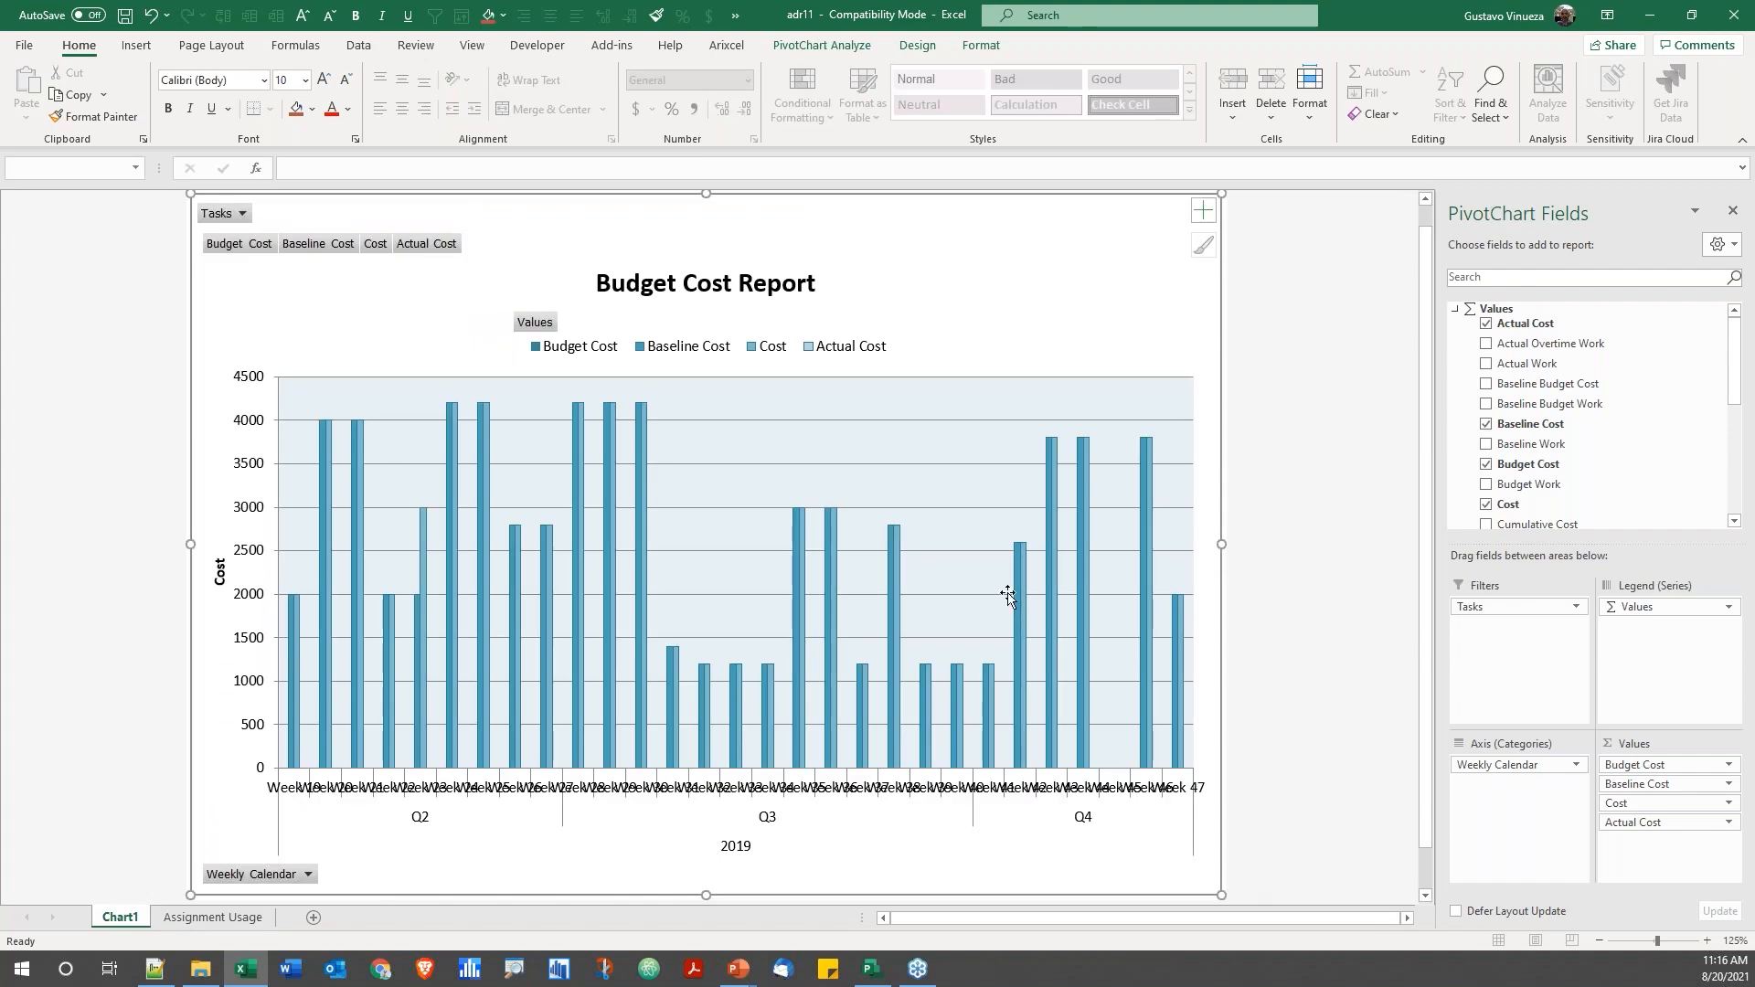
{"action": "mouse_move", "coordinate": [1151, 699]}
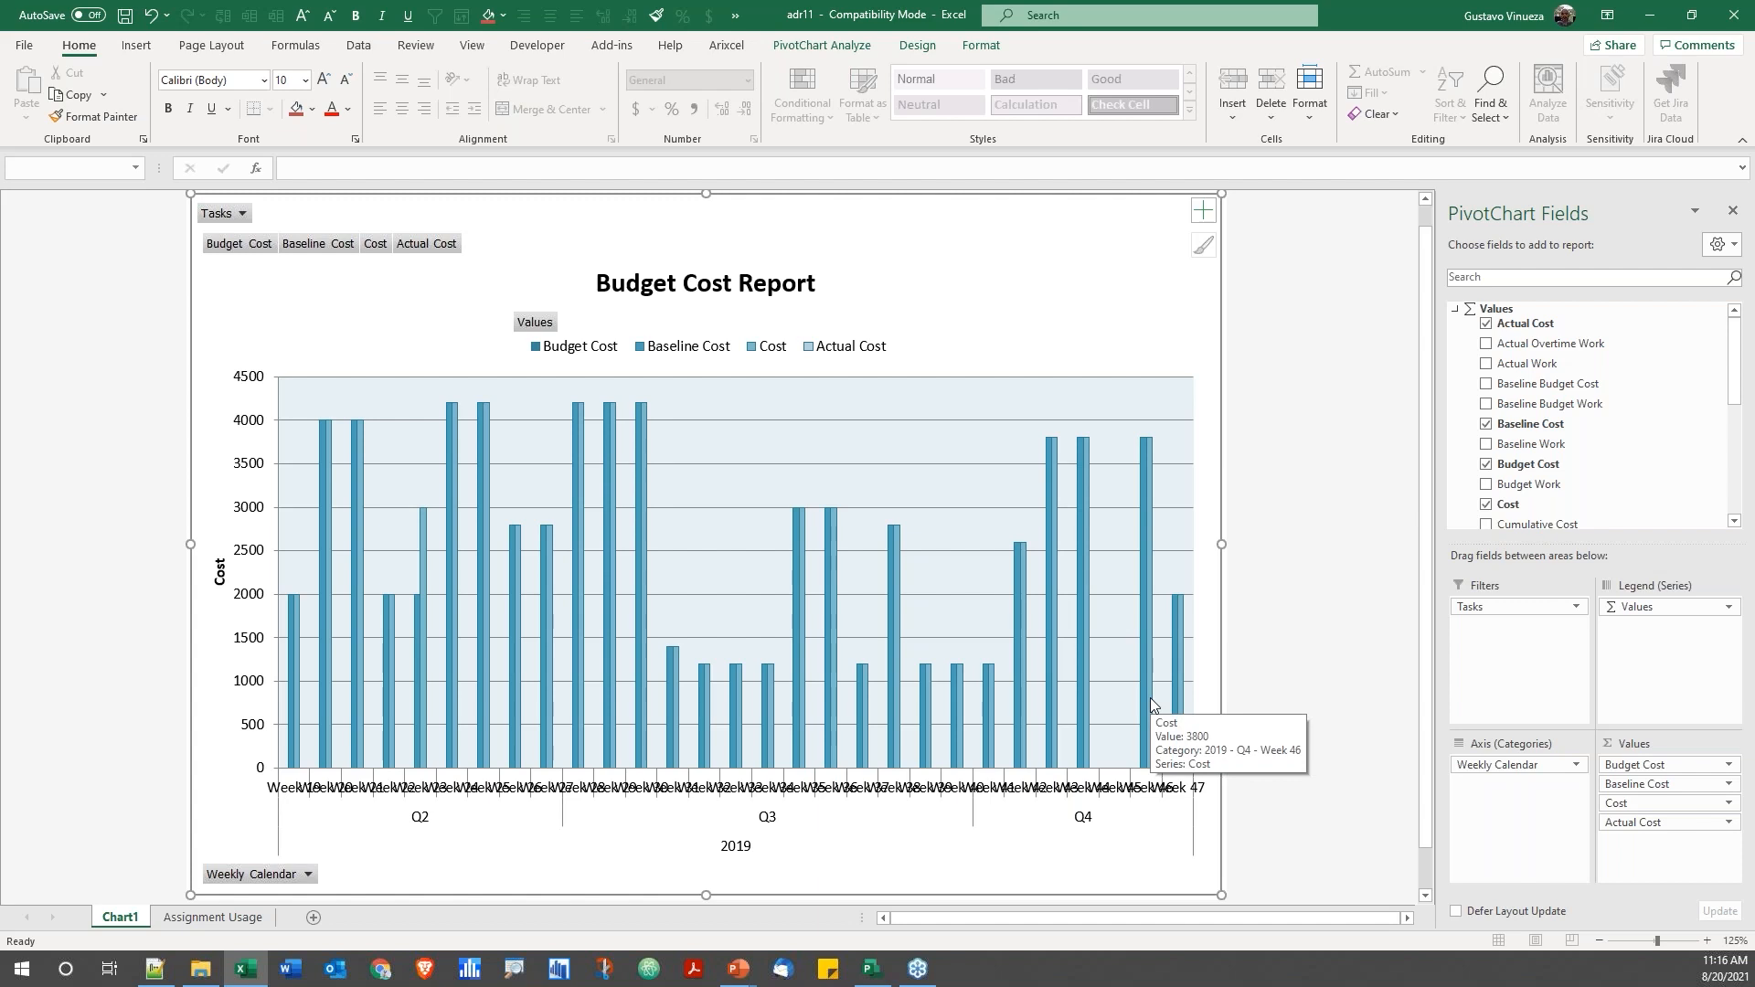
Review the weekly costs on the Assignment Usage sheet, and close the report workbook without saving
{"action": "left_click", "coordinate": [211, 918]}
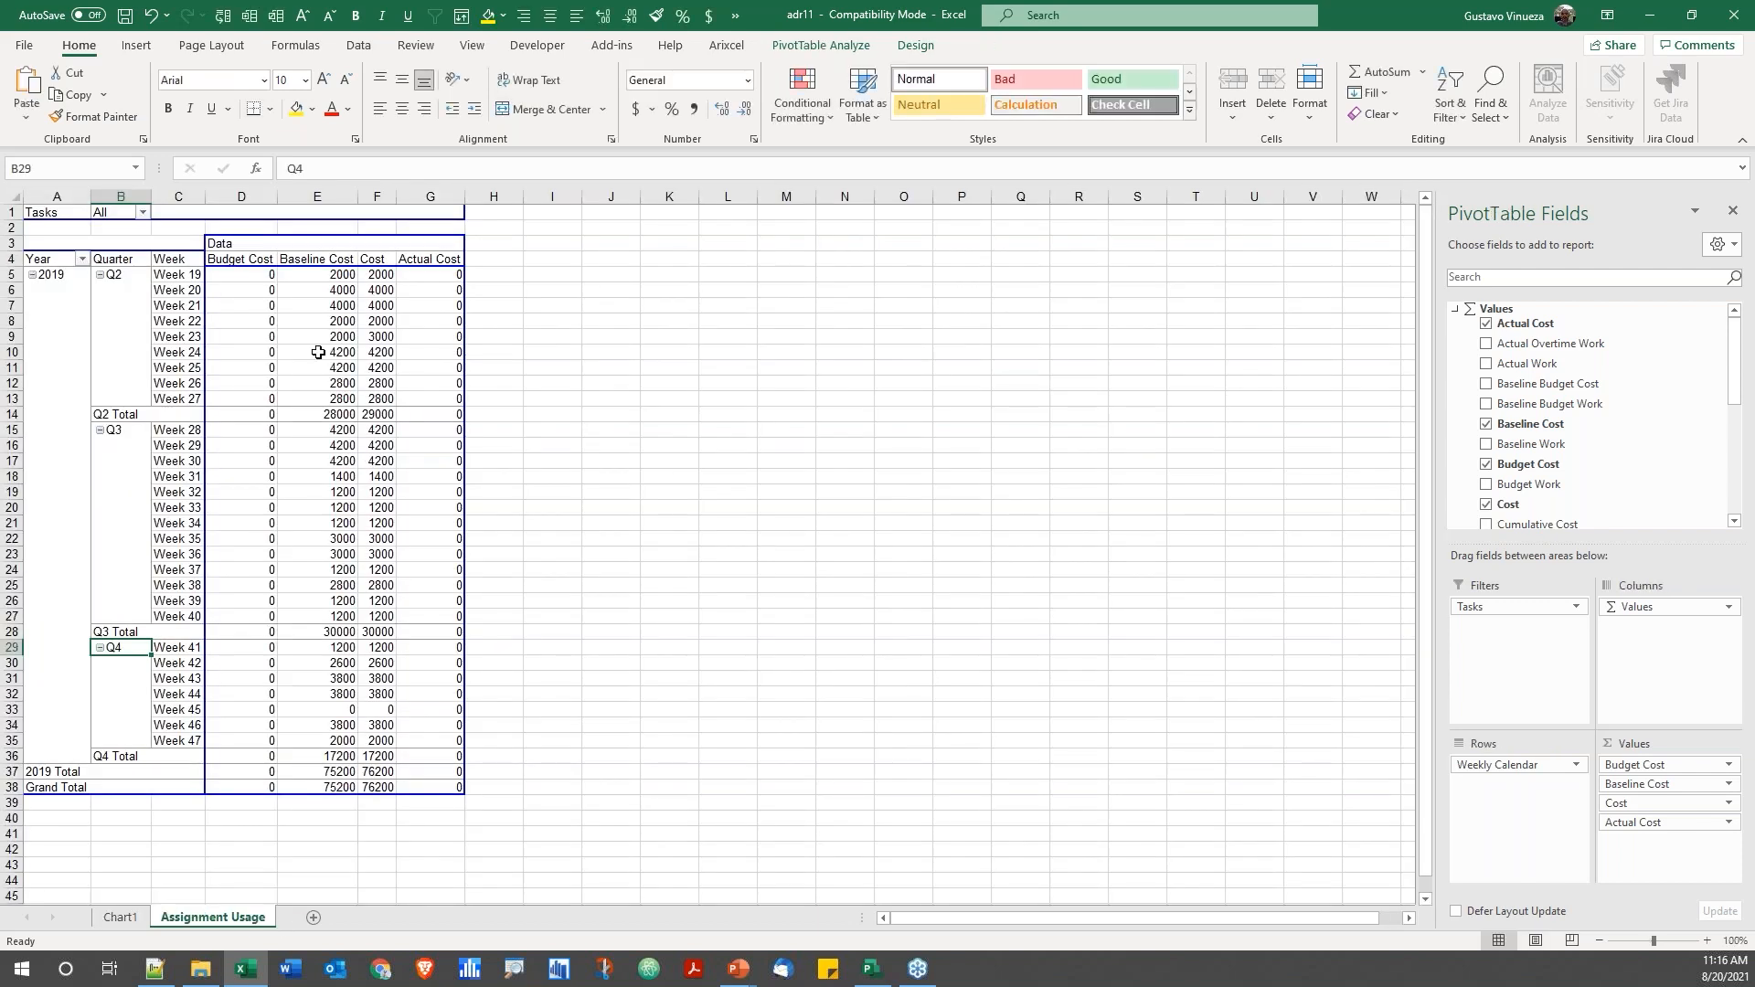
{"action": "left_click", "coordinate": [580, 380]}
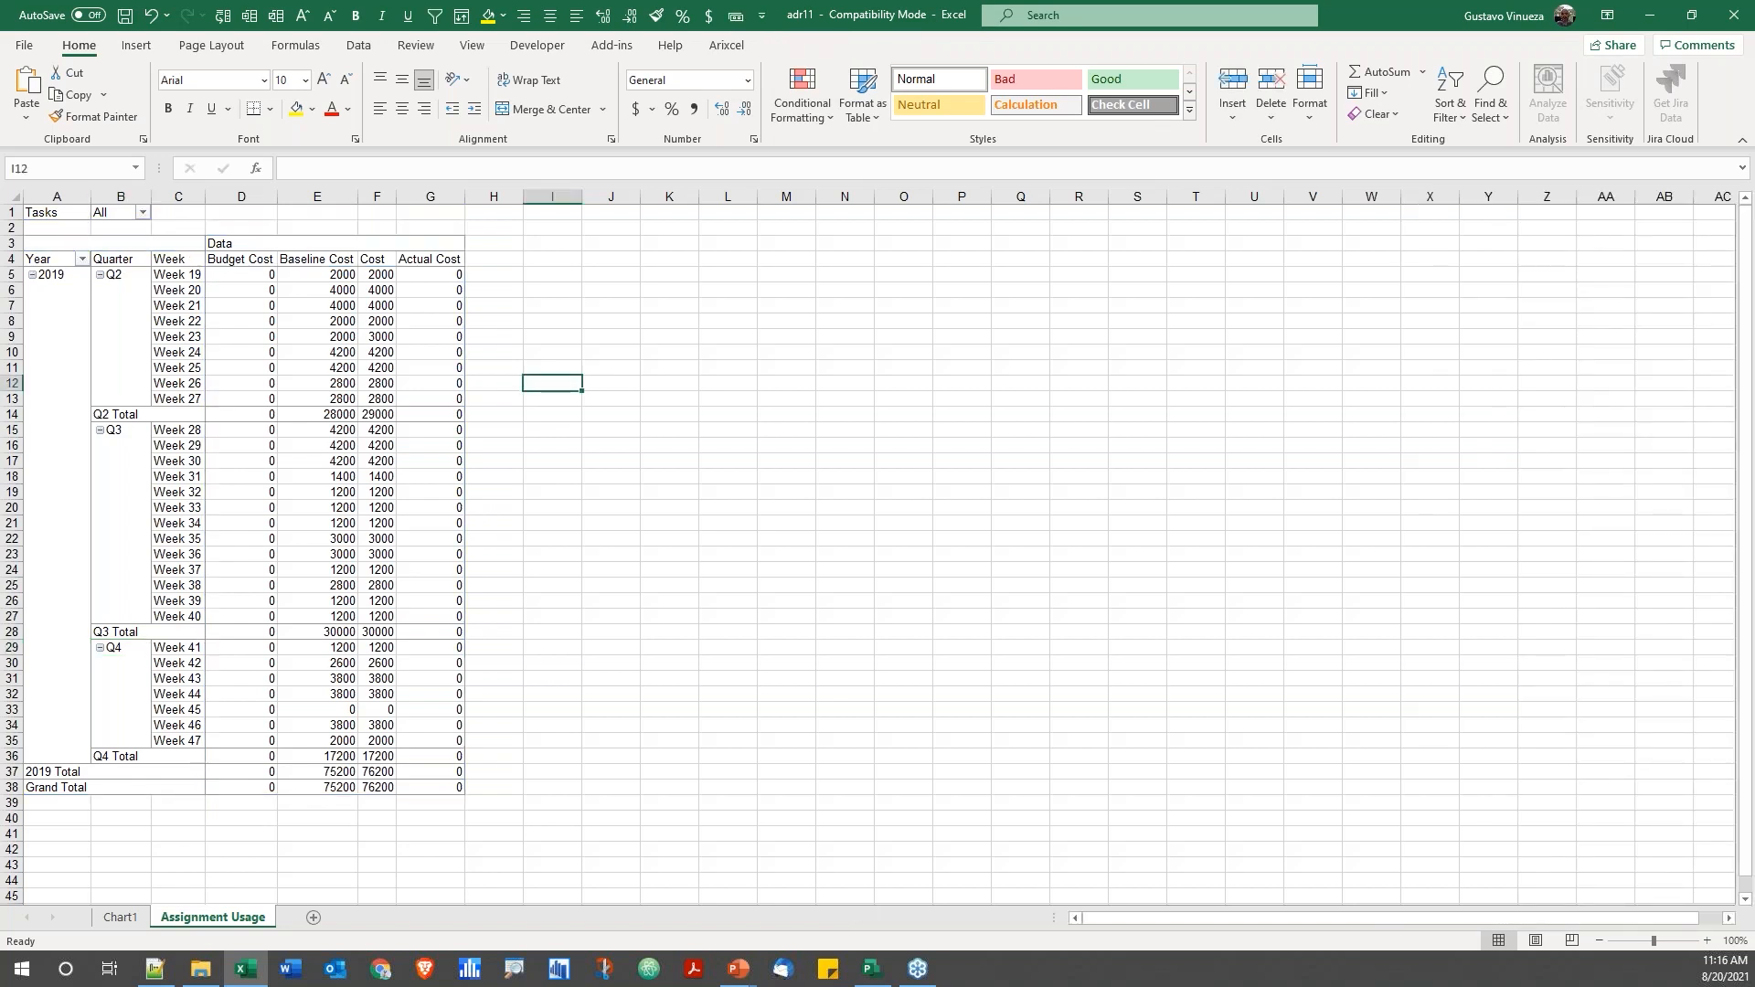
{"action": "left_click_drag", "start_coordinate": [163, 274], "coordinate": [176, 399]}
{"action": "left_click", "coordinate": [852, 456]}
{"action": "key", "text": "ctrl+w"}
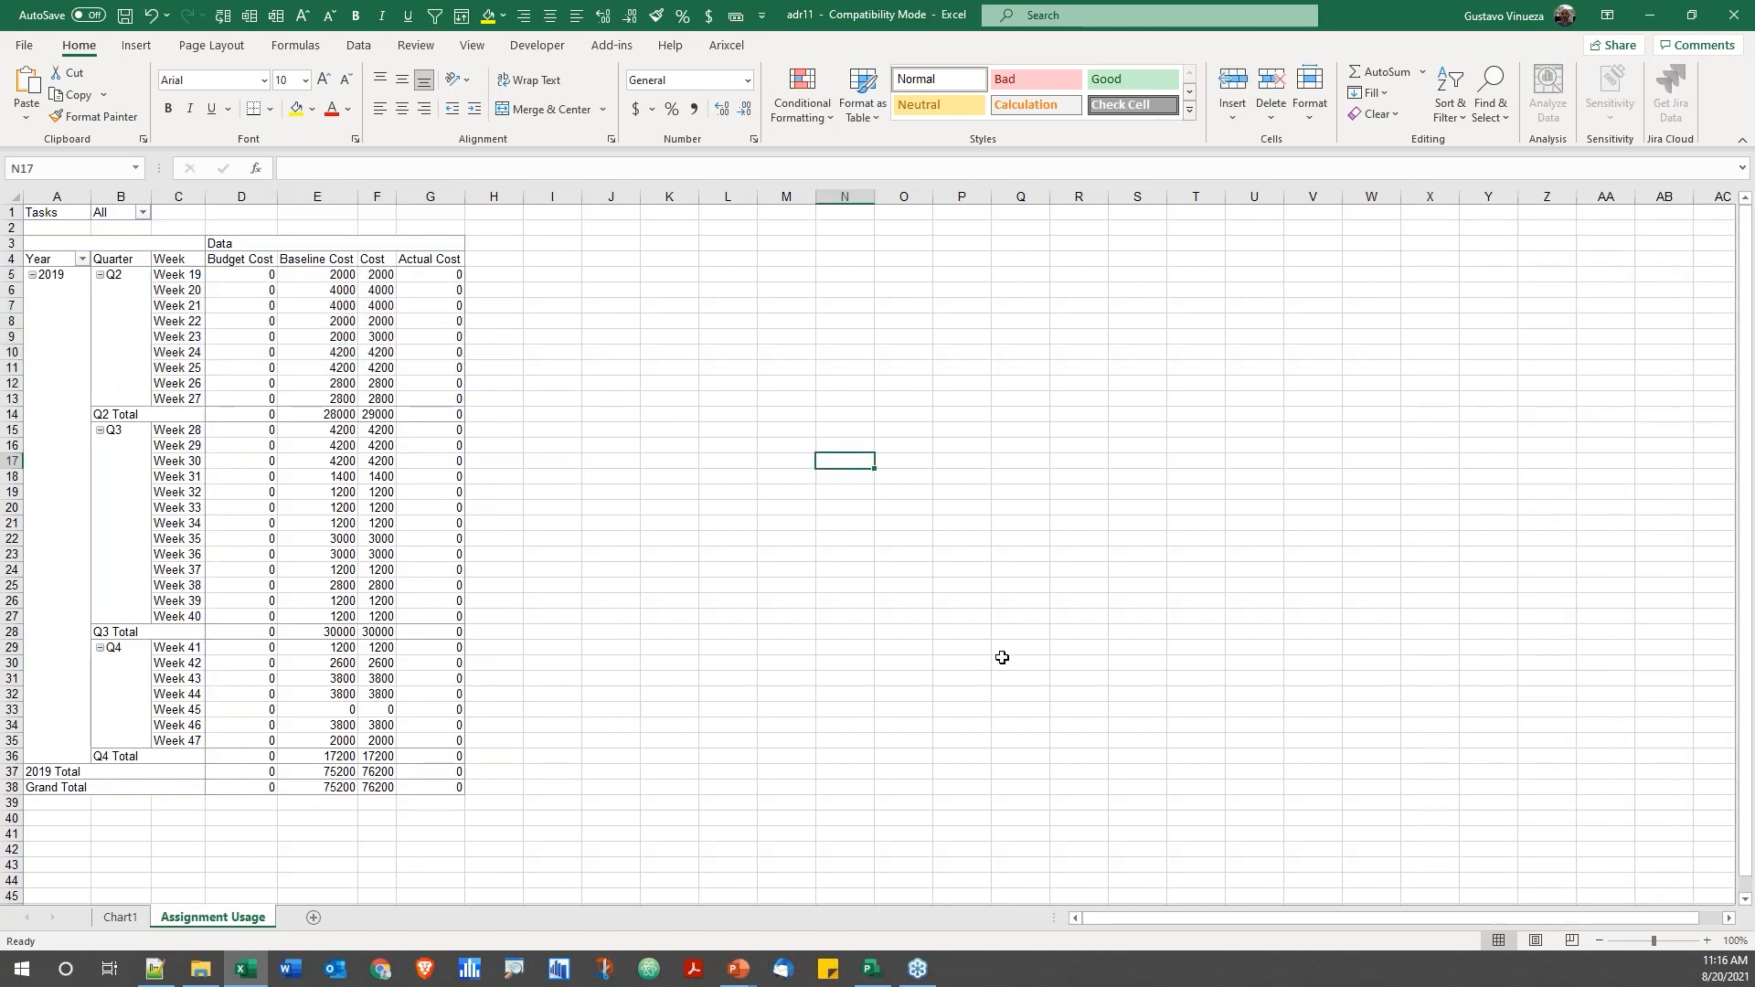
{"action": "left_click", "coordinate": [951, 586]}
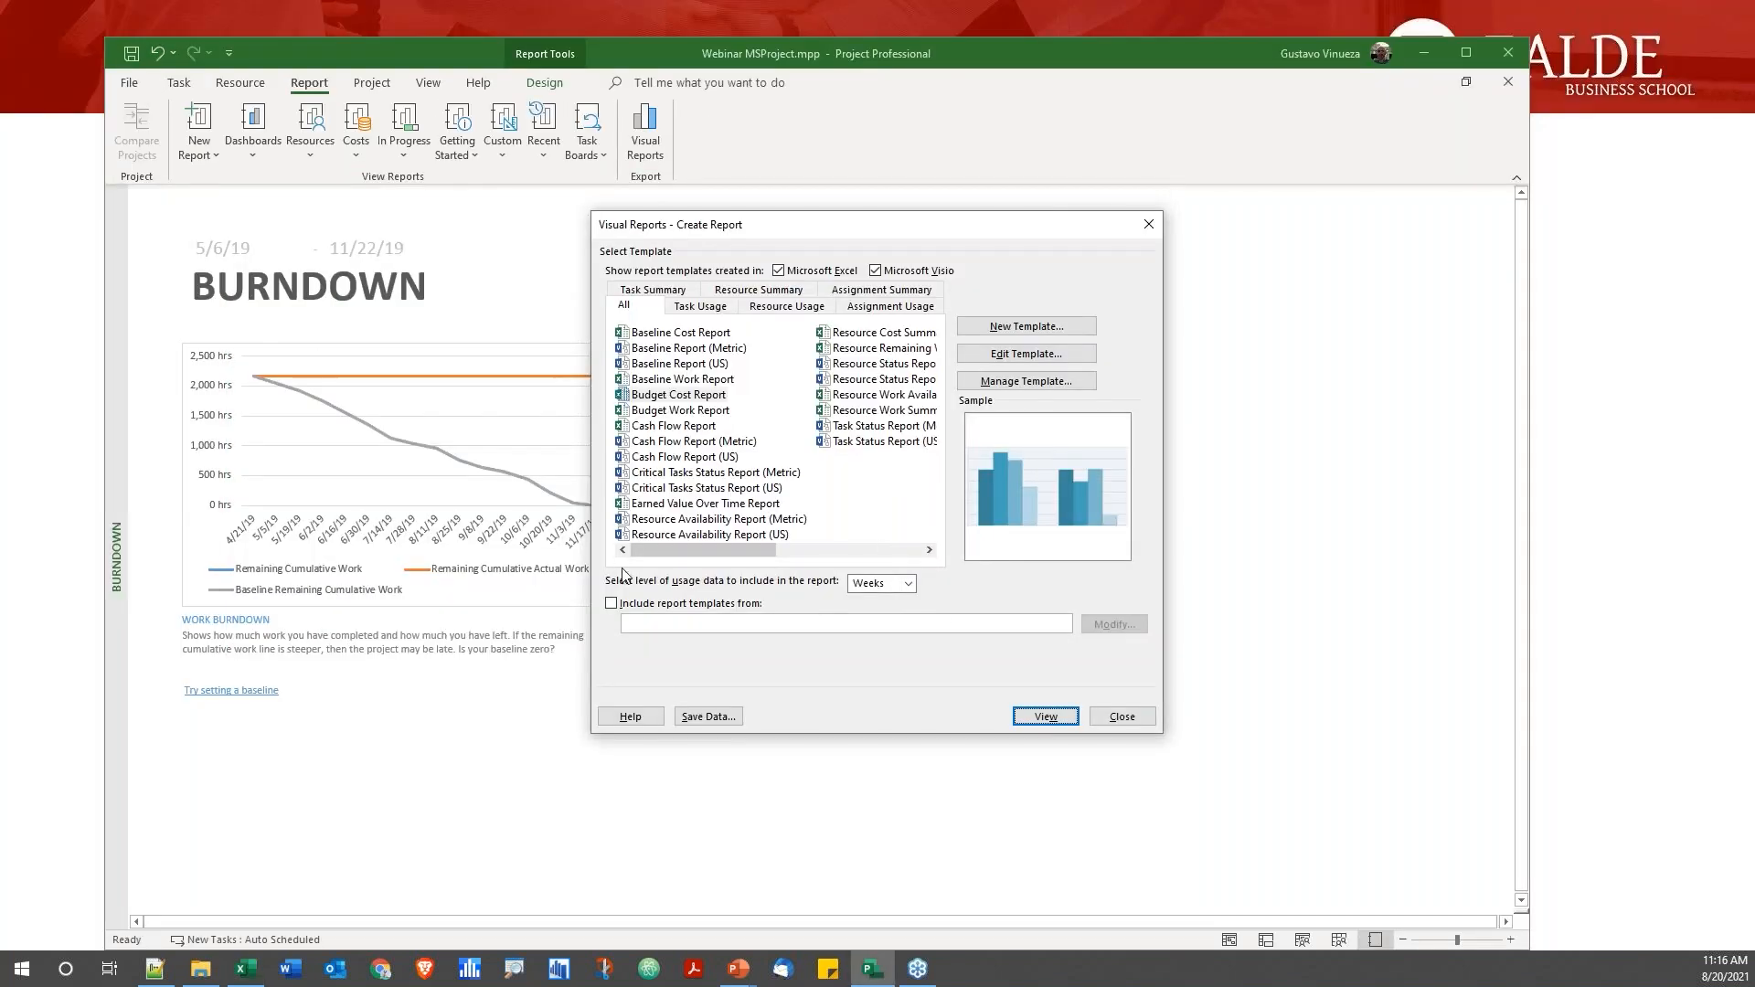
Try to generate the Budget Cost Report with the usage data level set to Days
{"action": "left_click", "coordinate": [909, 584]}
{"action": "left_click", "coordinate": [863, 656]}
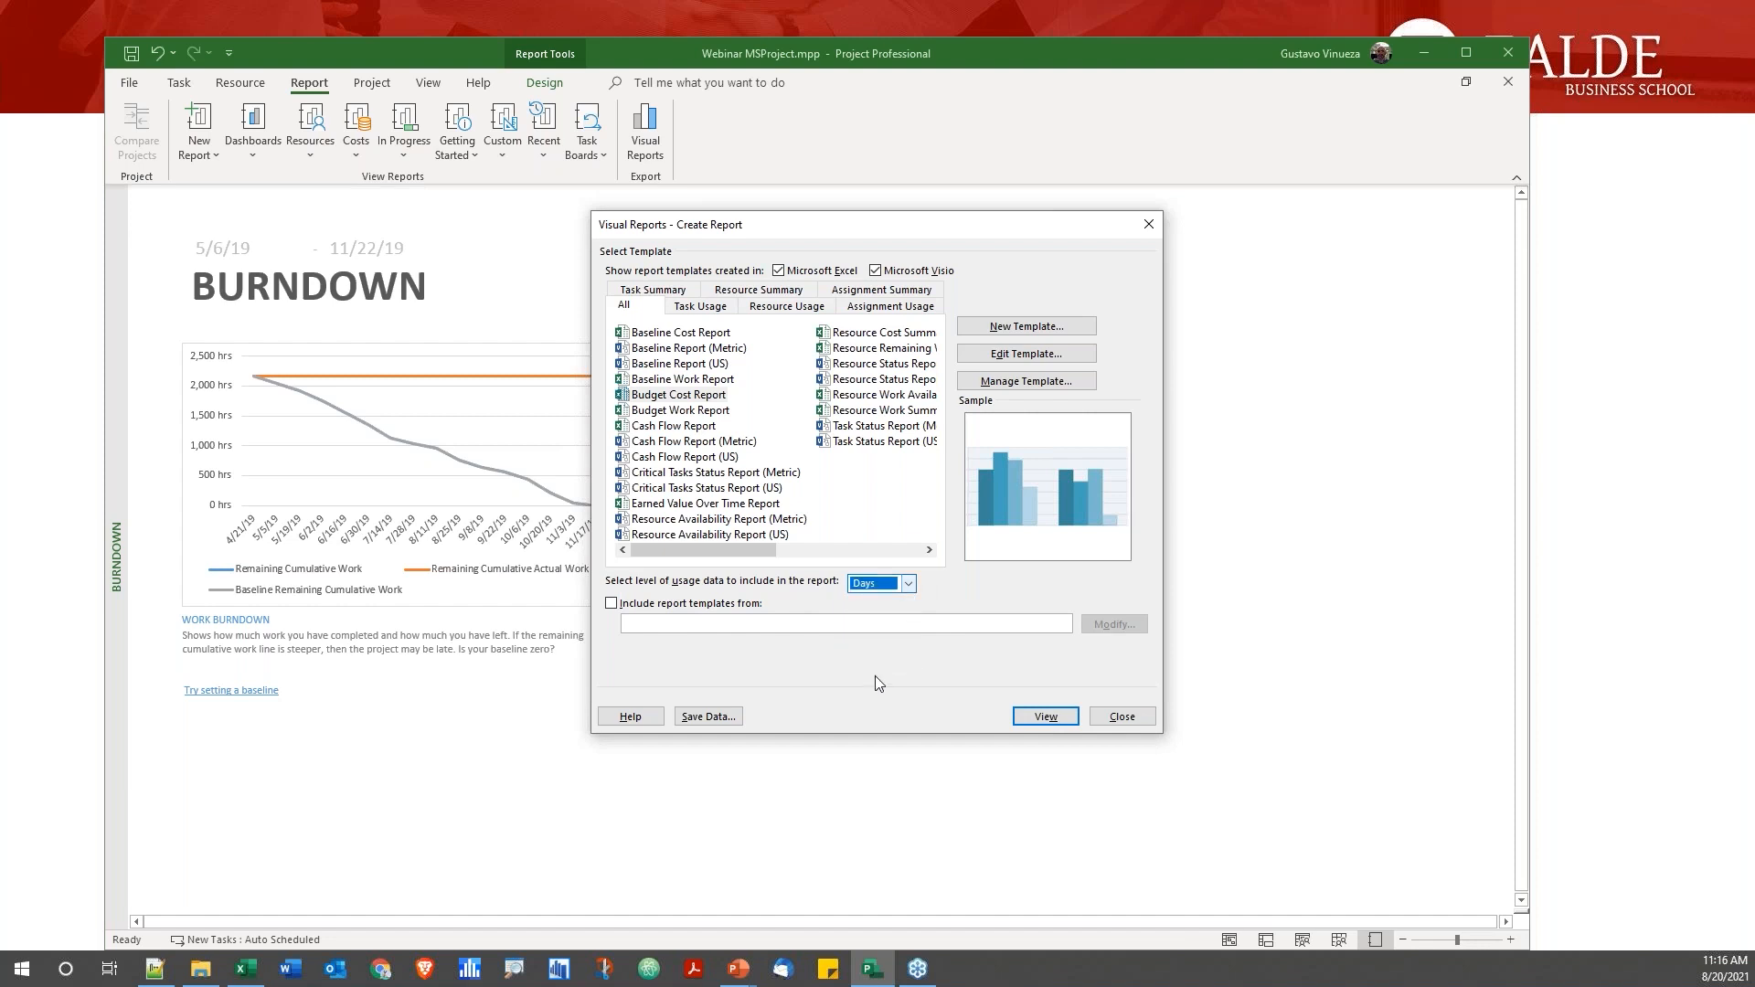
{"action": "left_click", "coordinate": [1046, 716]}
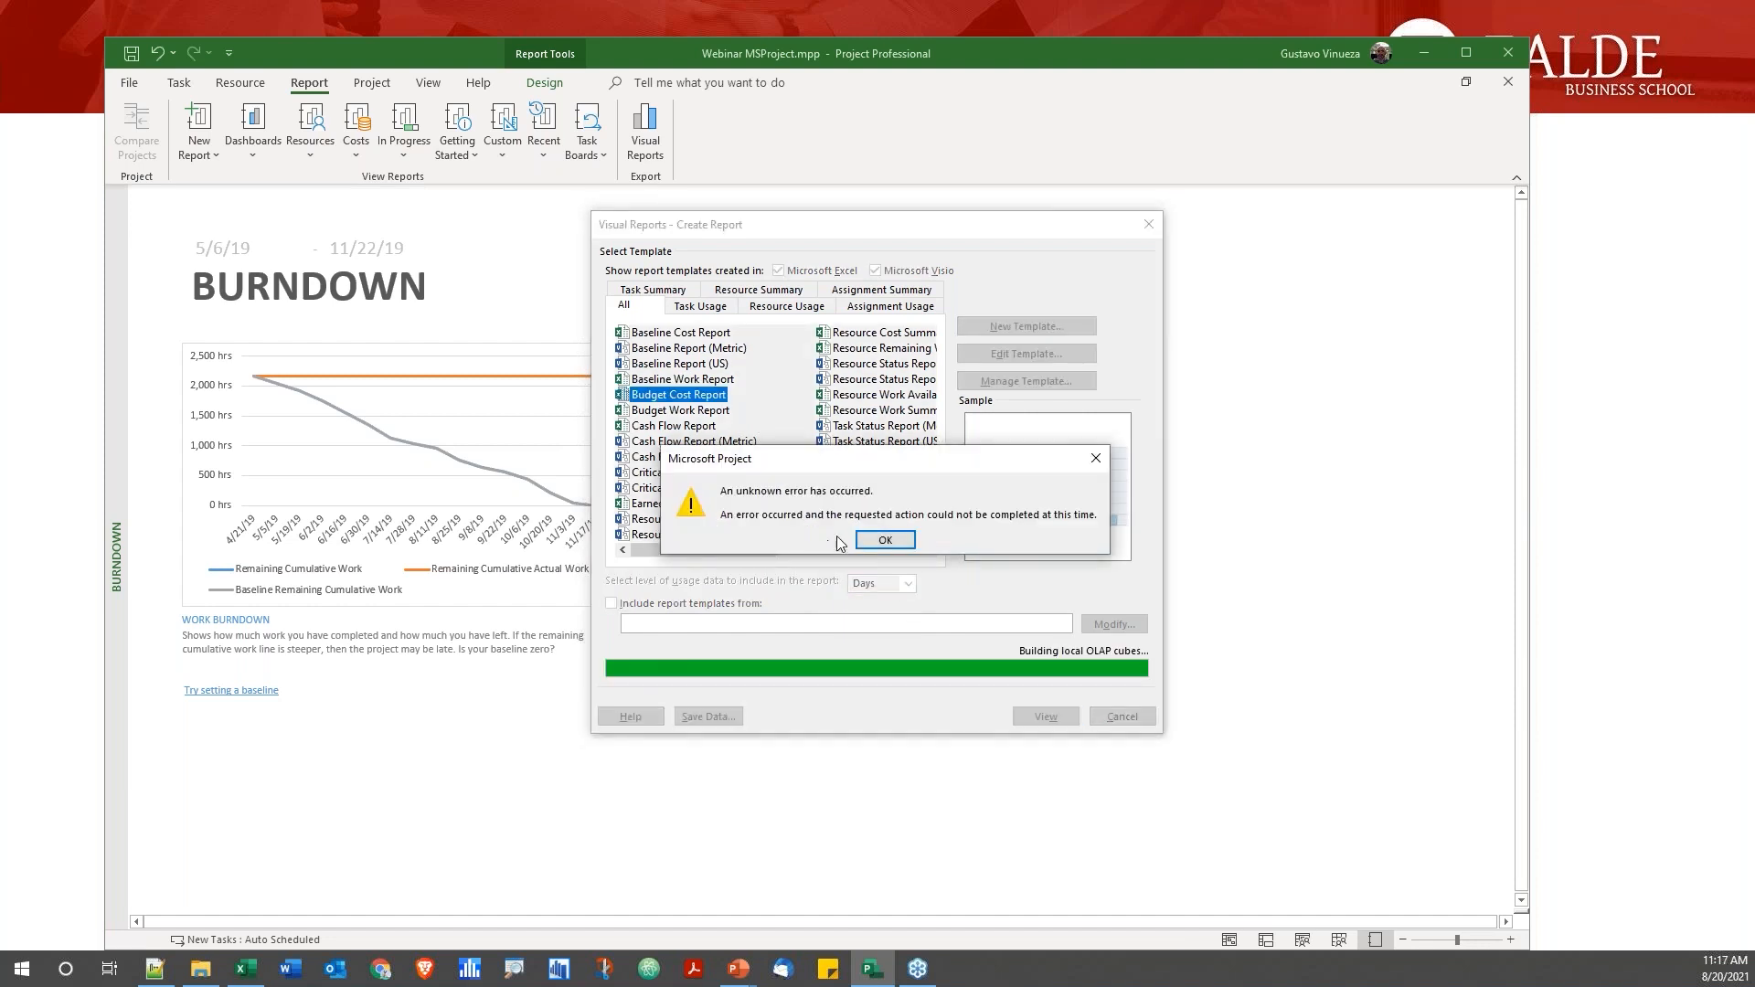
{"action": "left_click", "coordinate": [873, 541]}
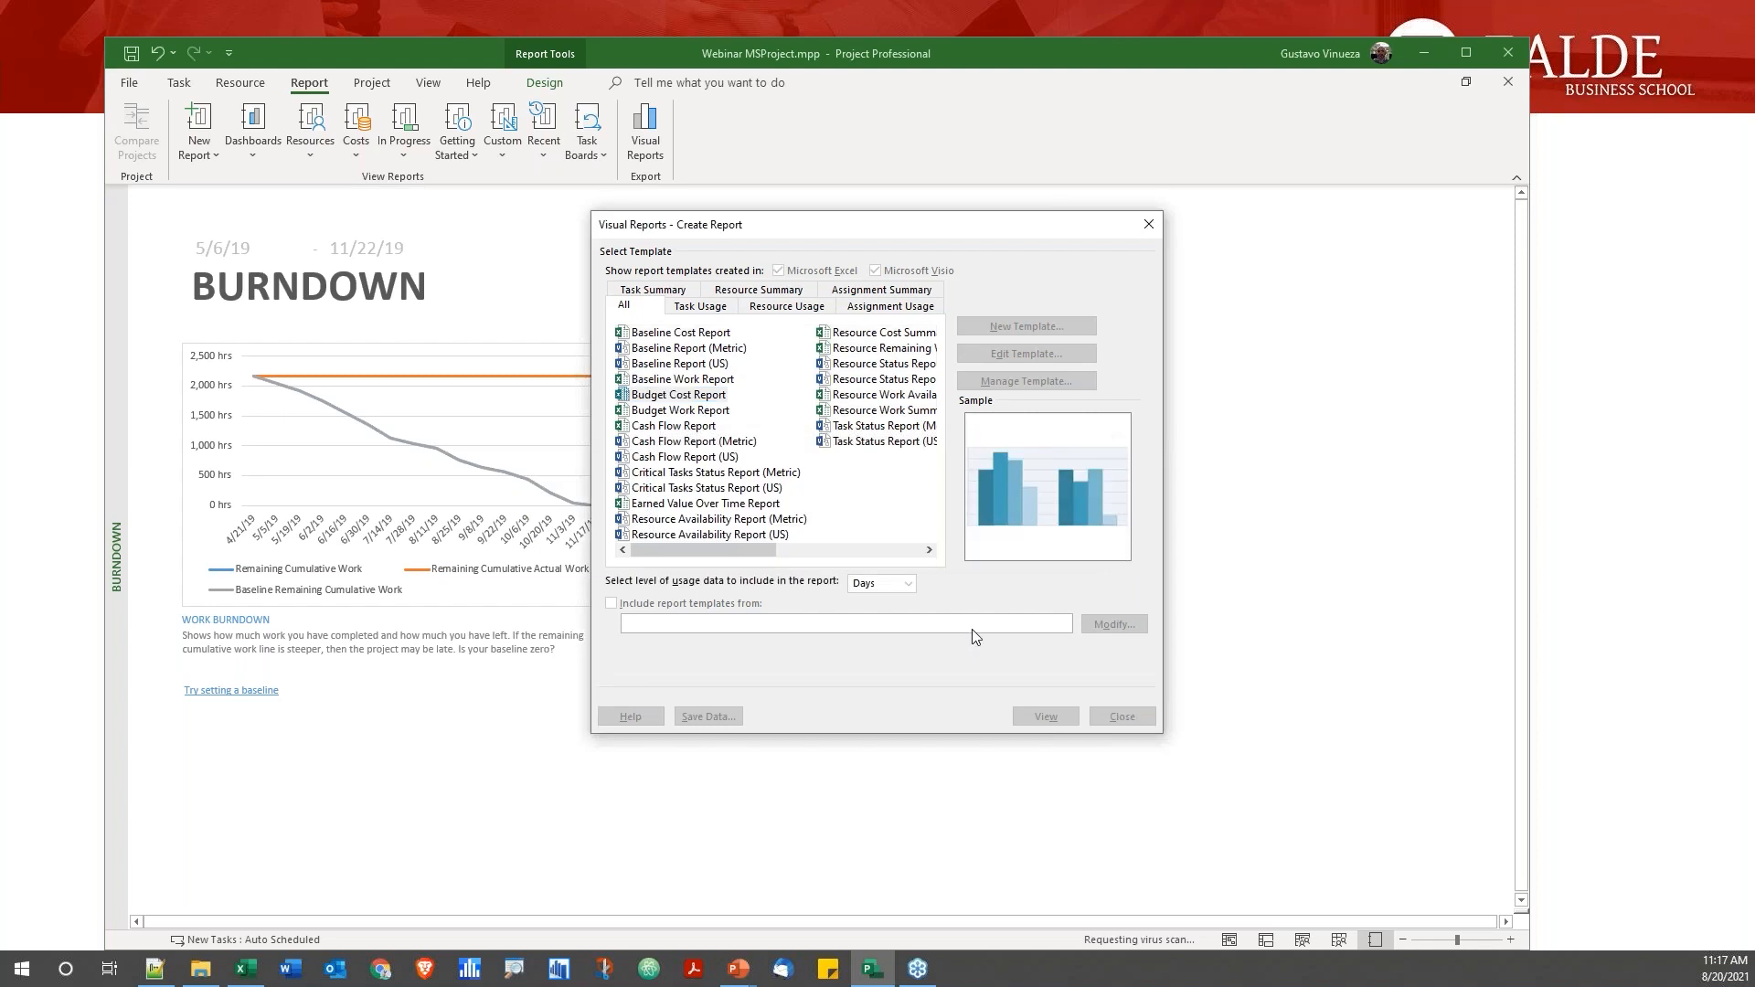
Try to generate the Budget Cost Report with the usage data level set to Months, and close the empty Excel window
{"action": "left_click", "coordinate": [879, 583]}
{"action": "left_click", "coordinate": [873, 634]}
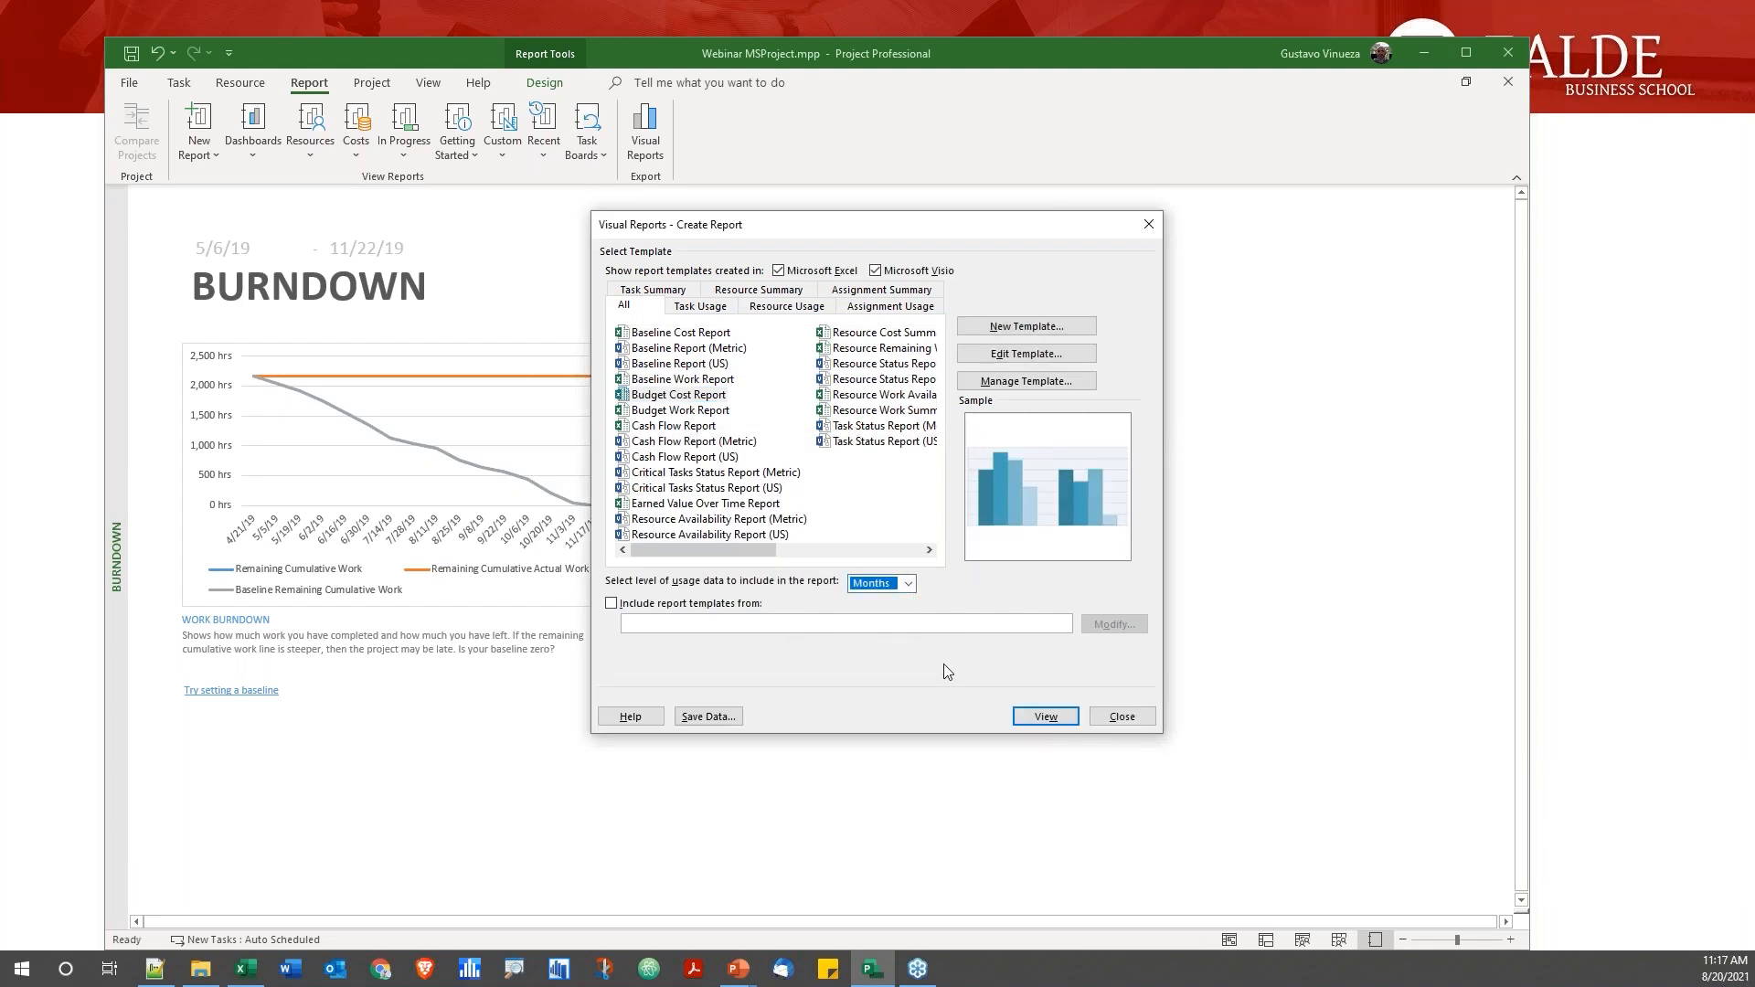
{"action": "left_click", "coordinate": [1047, 718]}
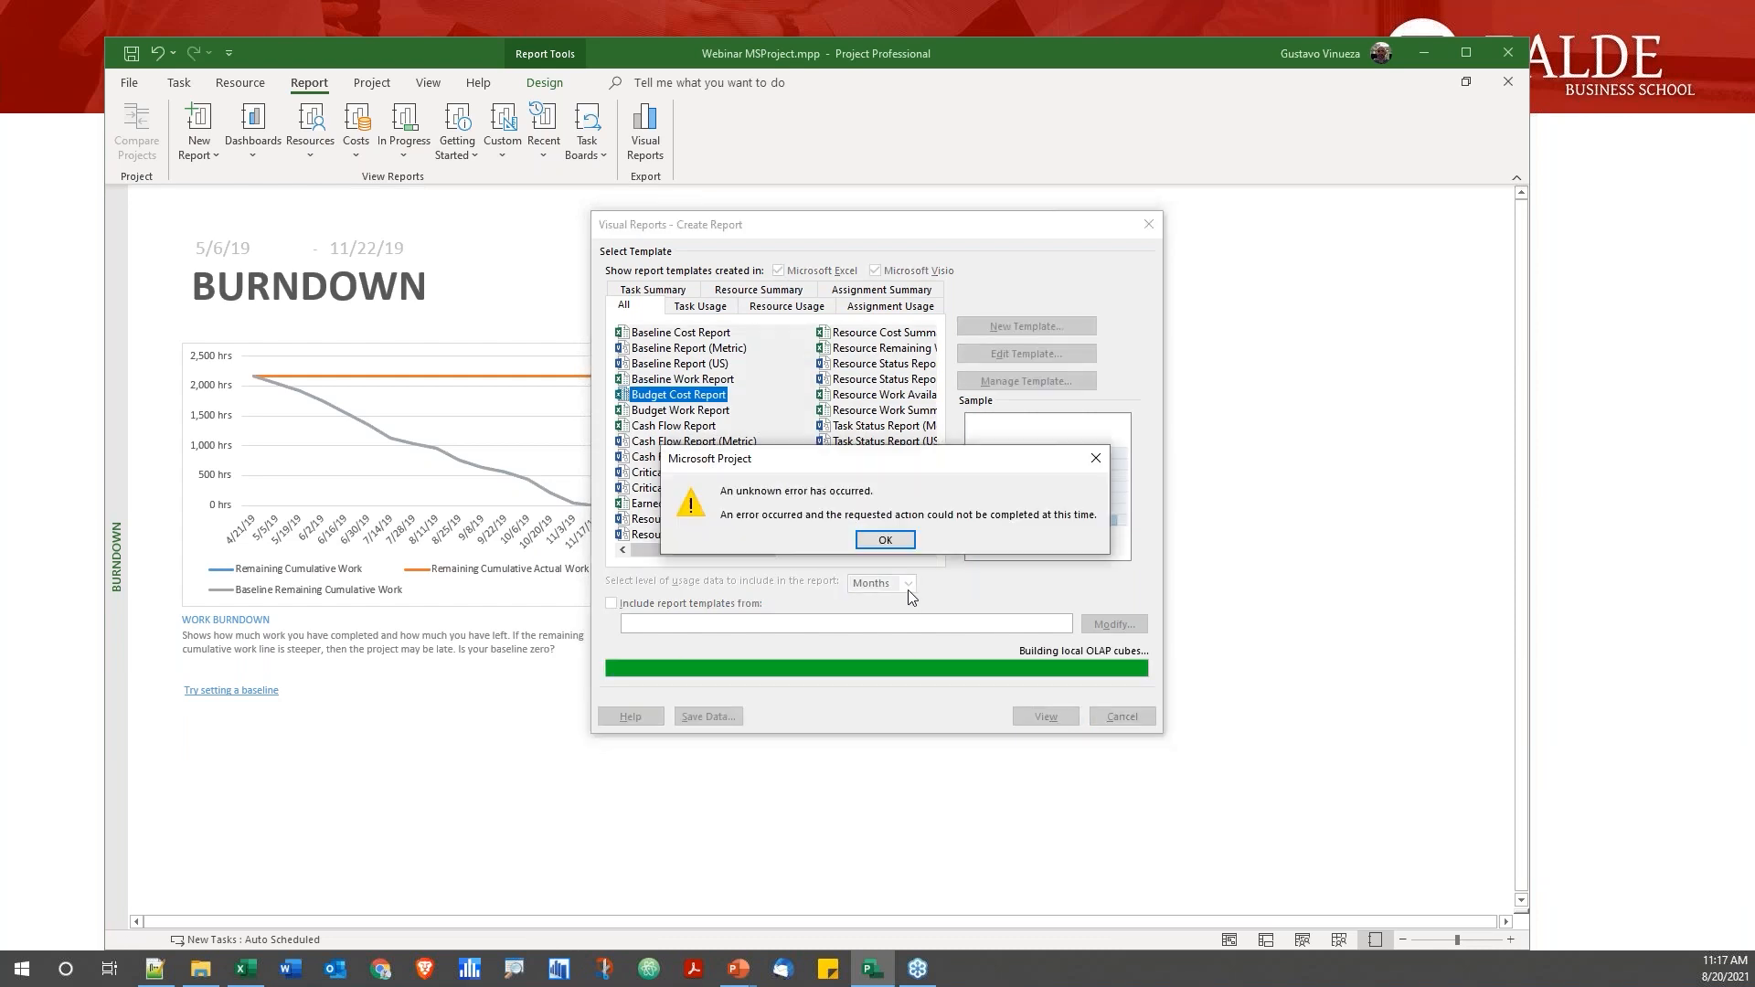
{"action": "left_click", "coordinate": [883, 539]}
{"action": "left_click", "coordinate": [245, 969]}
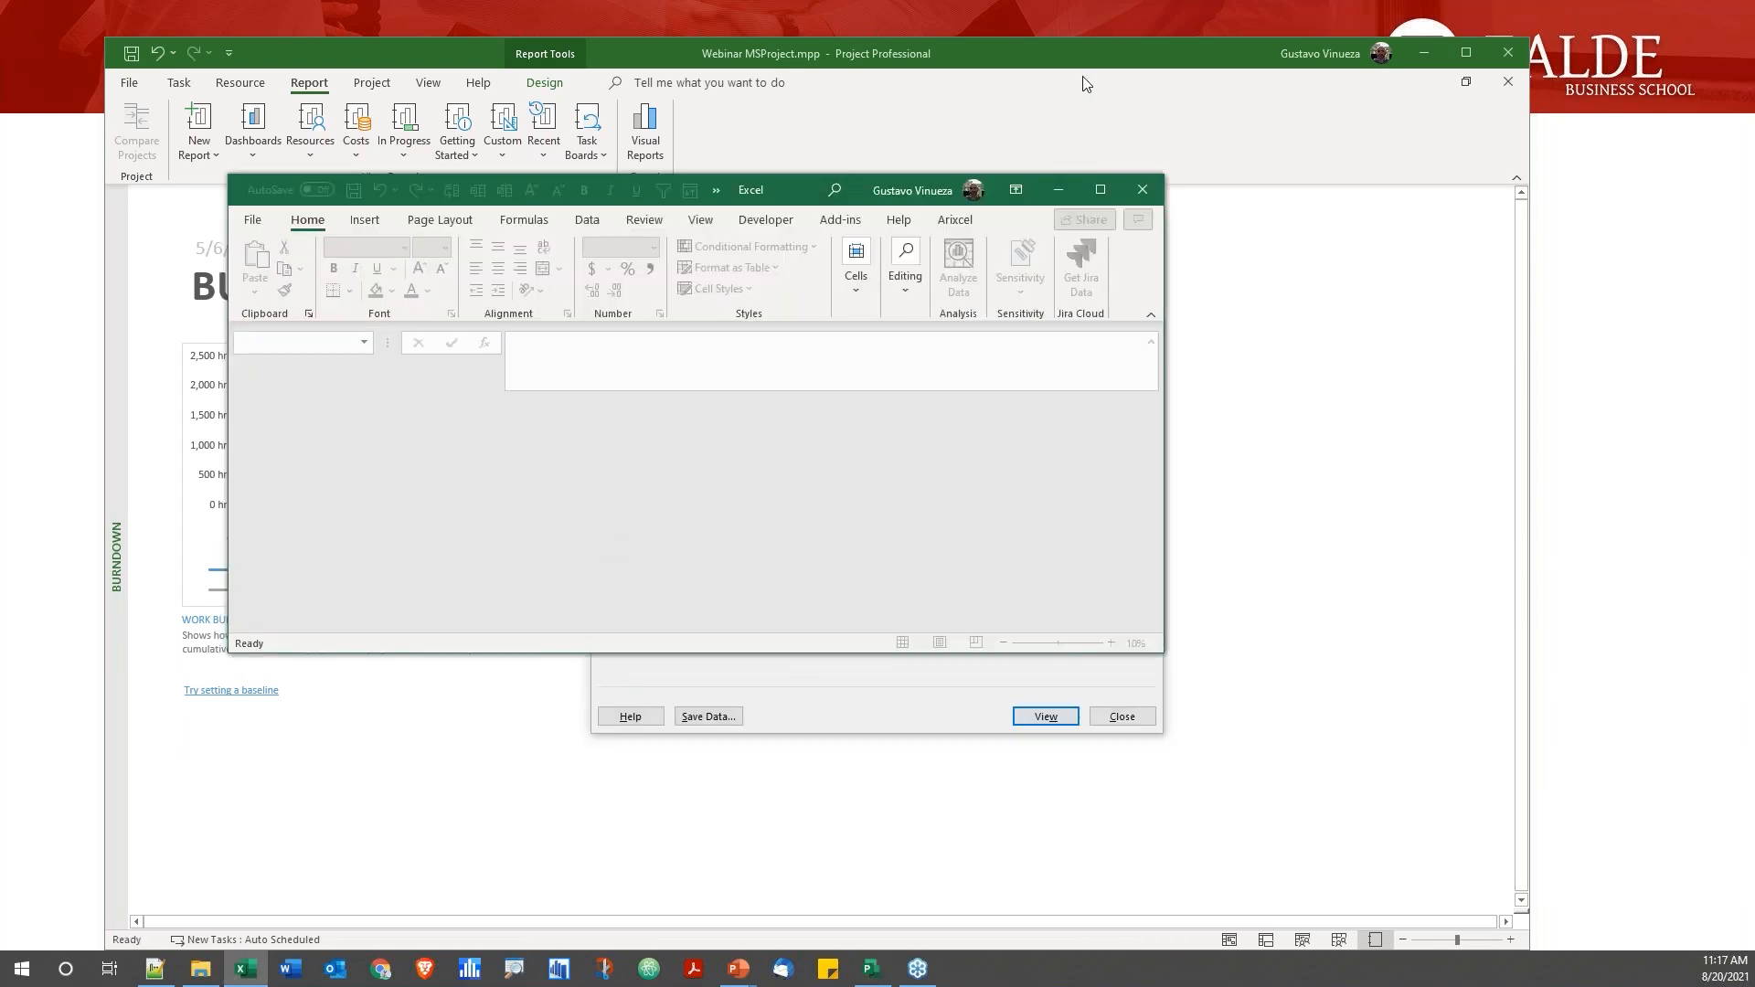
{"action": "left_click", "coordinate": [1140, 190]}
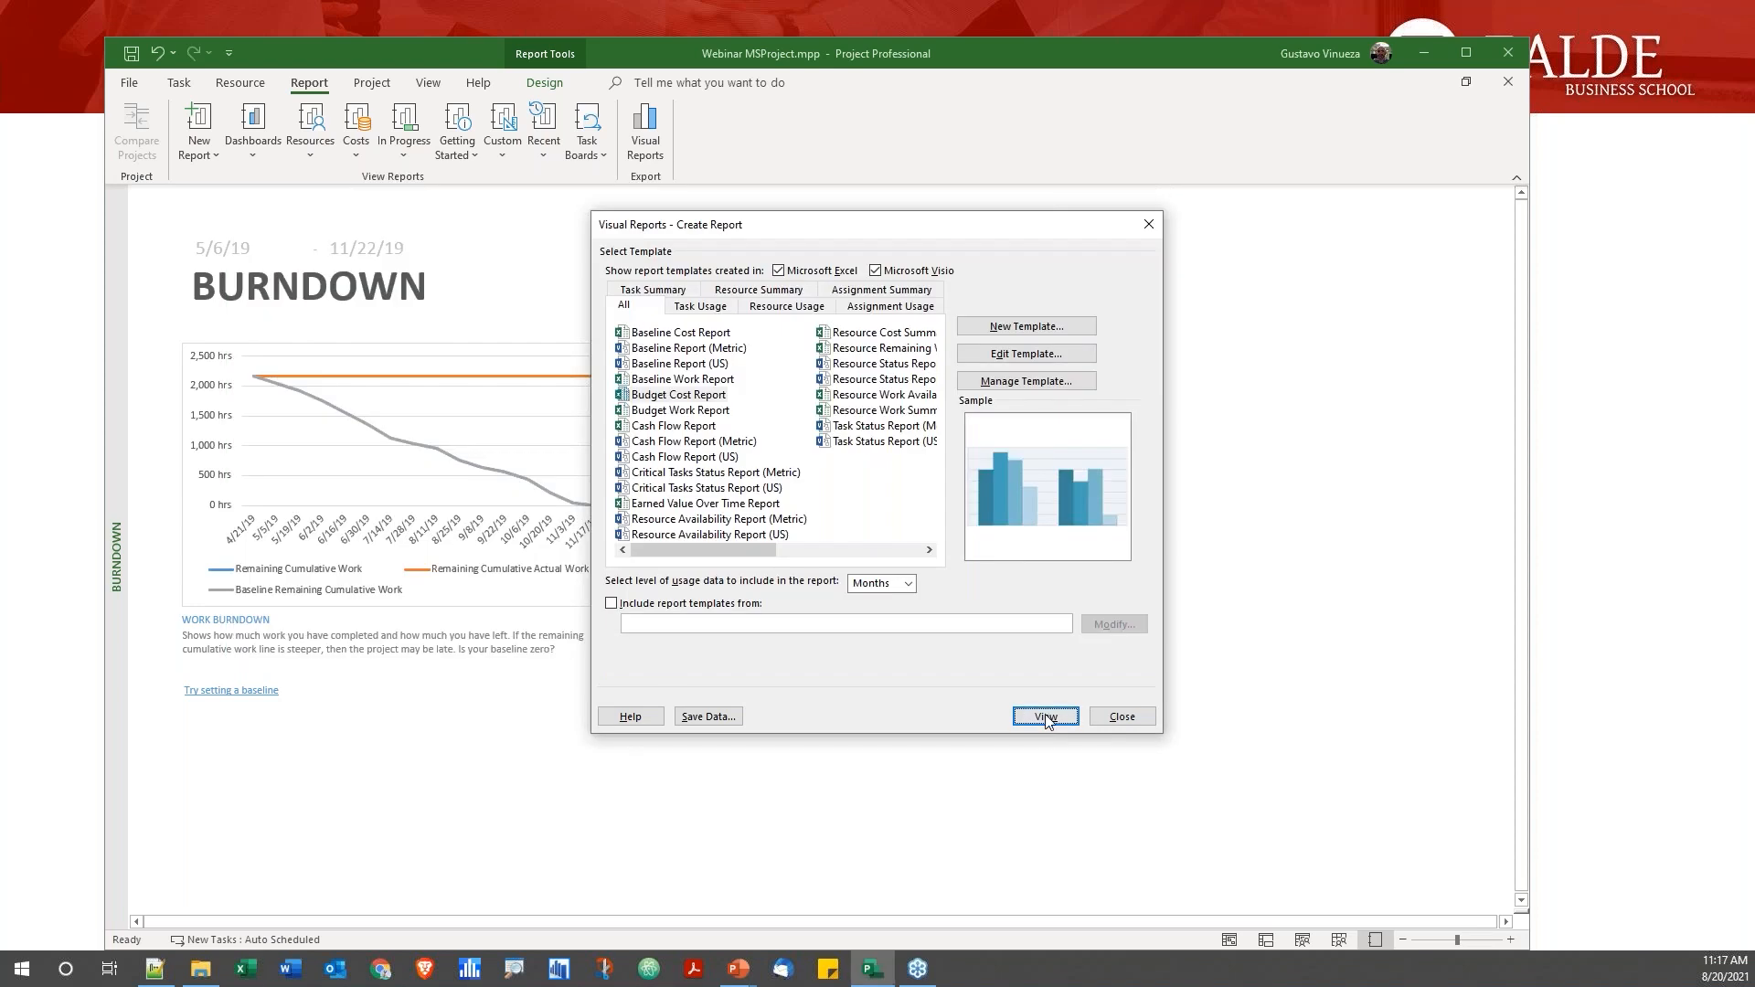
View the monthly Budget Cost Report's Assignment Usage table in Excel, and close the workbook without saving
{"action": "left_click", "coordinate": [1051, 719]}
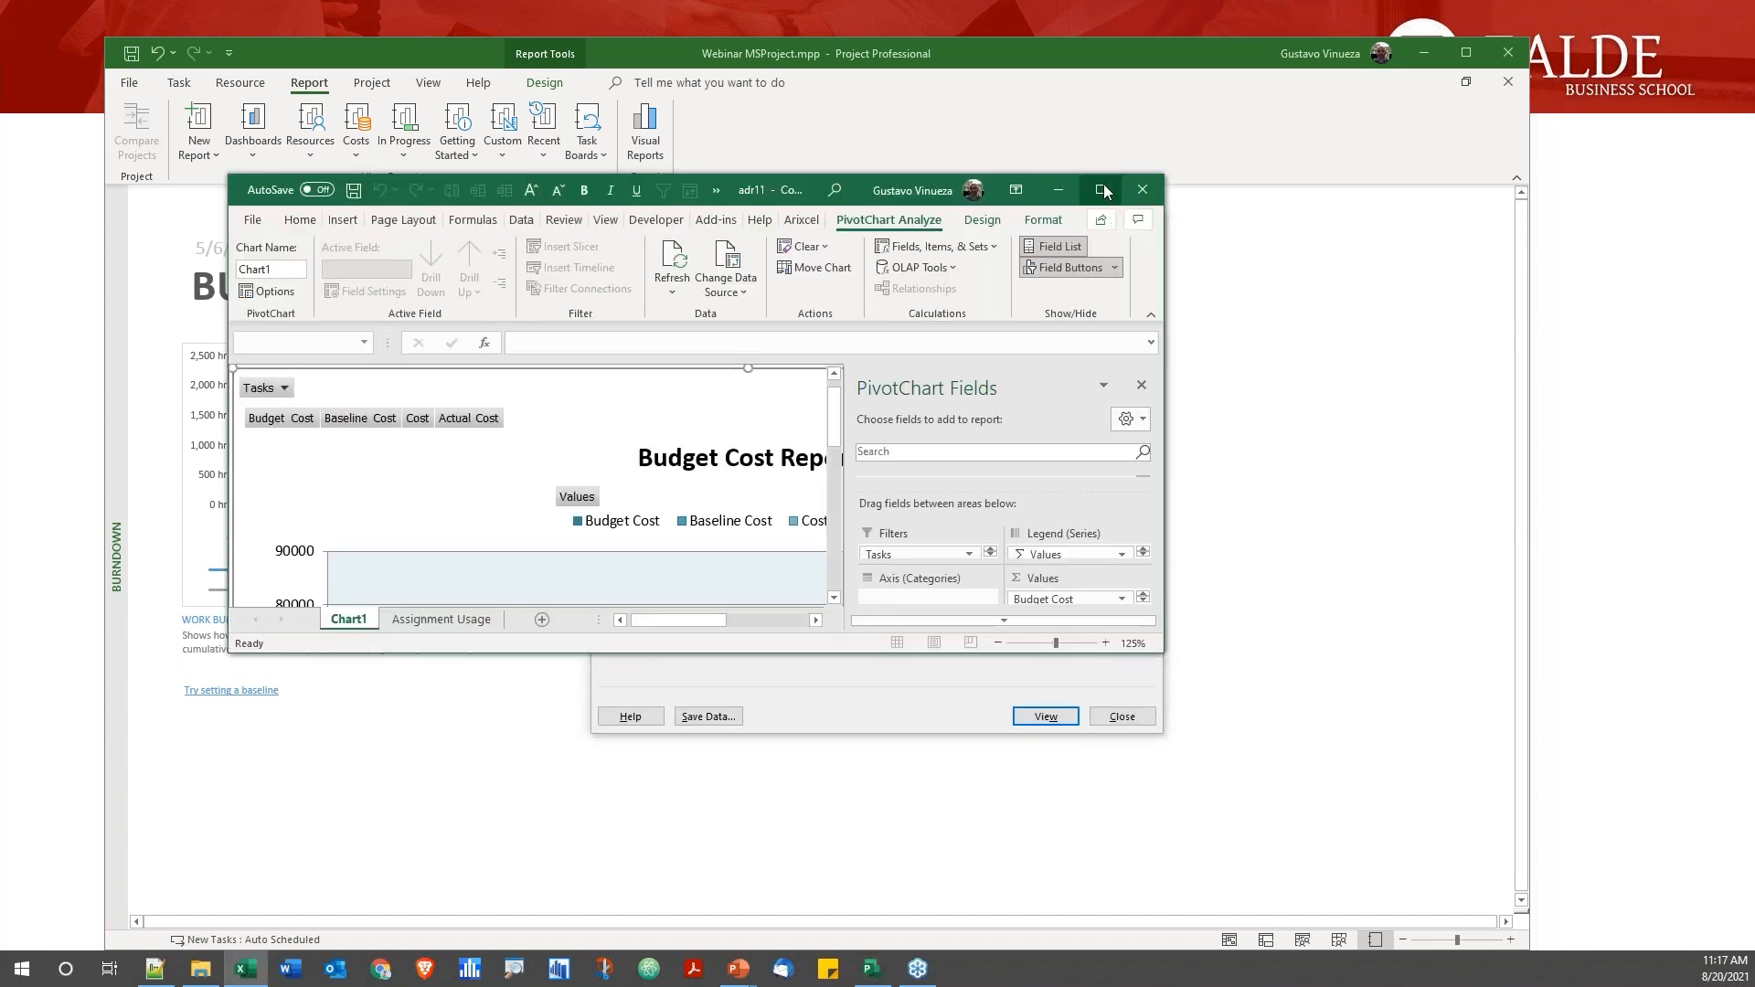
{"action": "left_click", "coordinate": [1103, 189]}
{"action": "left_click", "coordinate": [216, 918]}
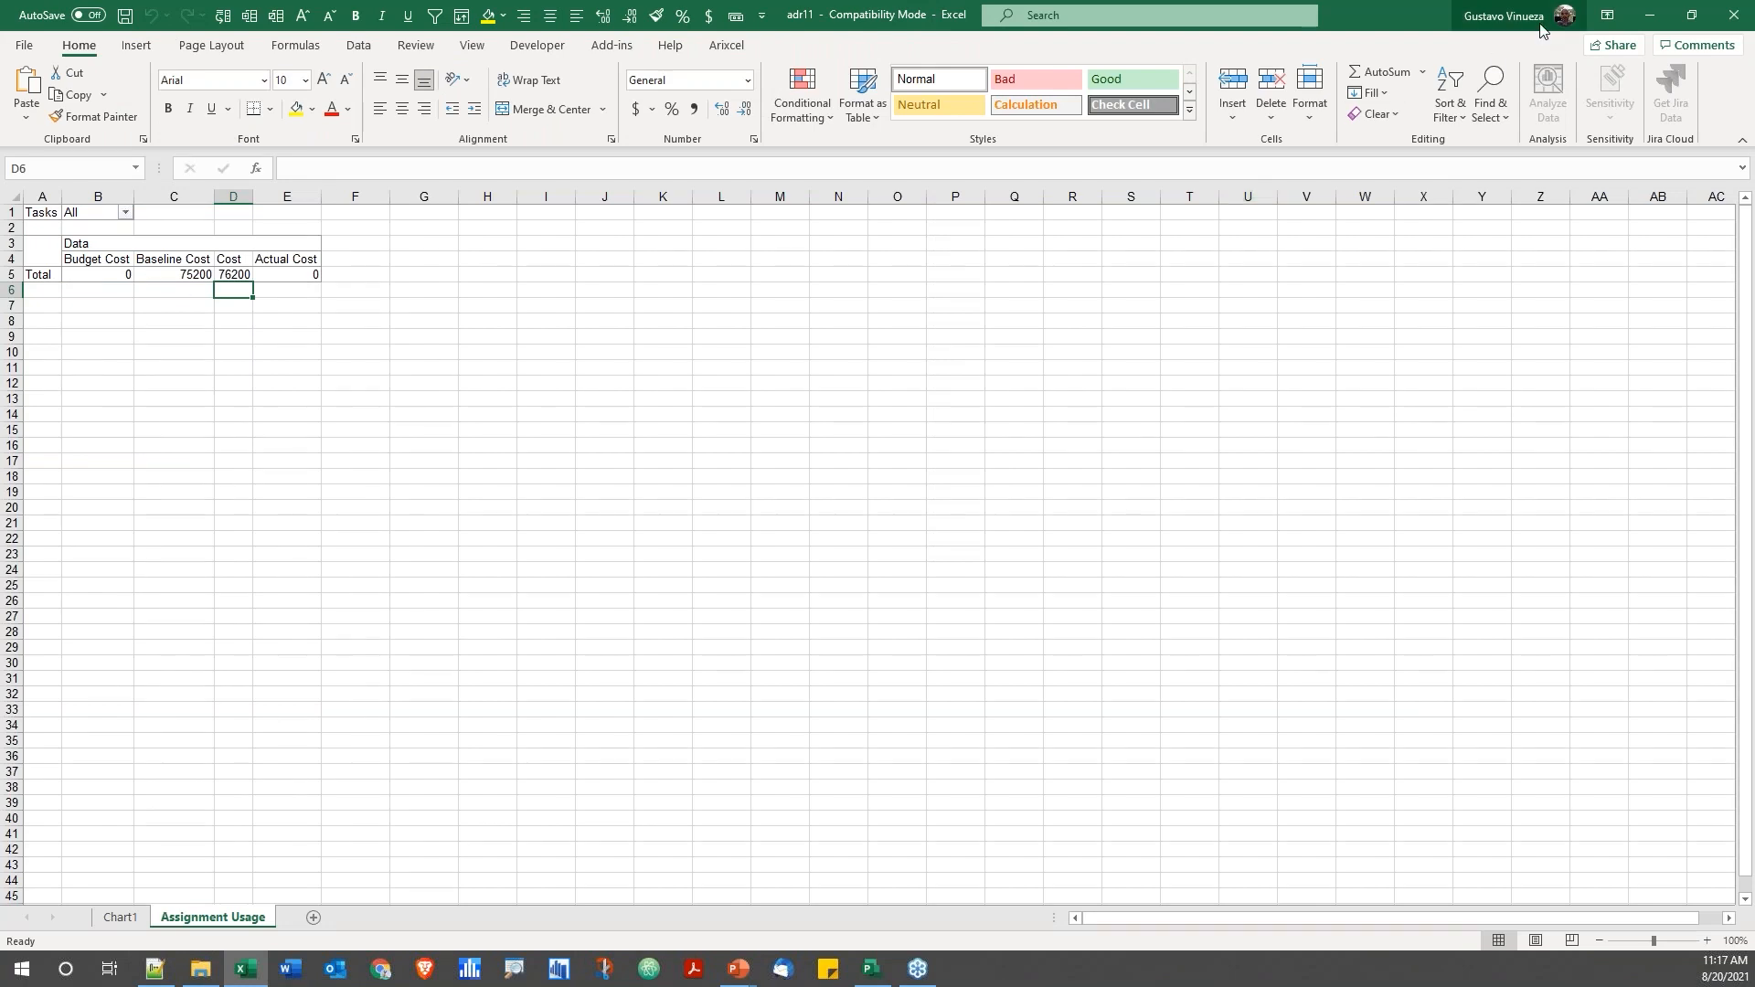
{"action": "left_click", "coordinate": [1735, 14]}
{"action": "left_click", "coordinate": [950, 587]}
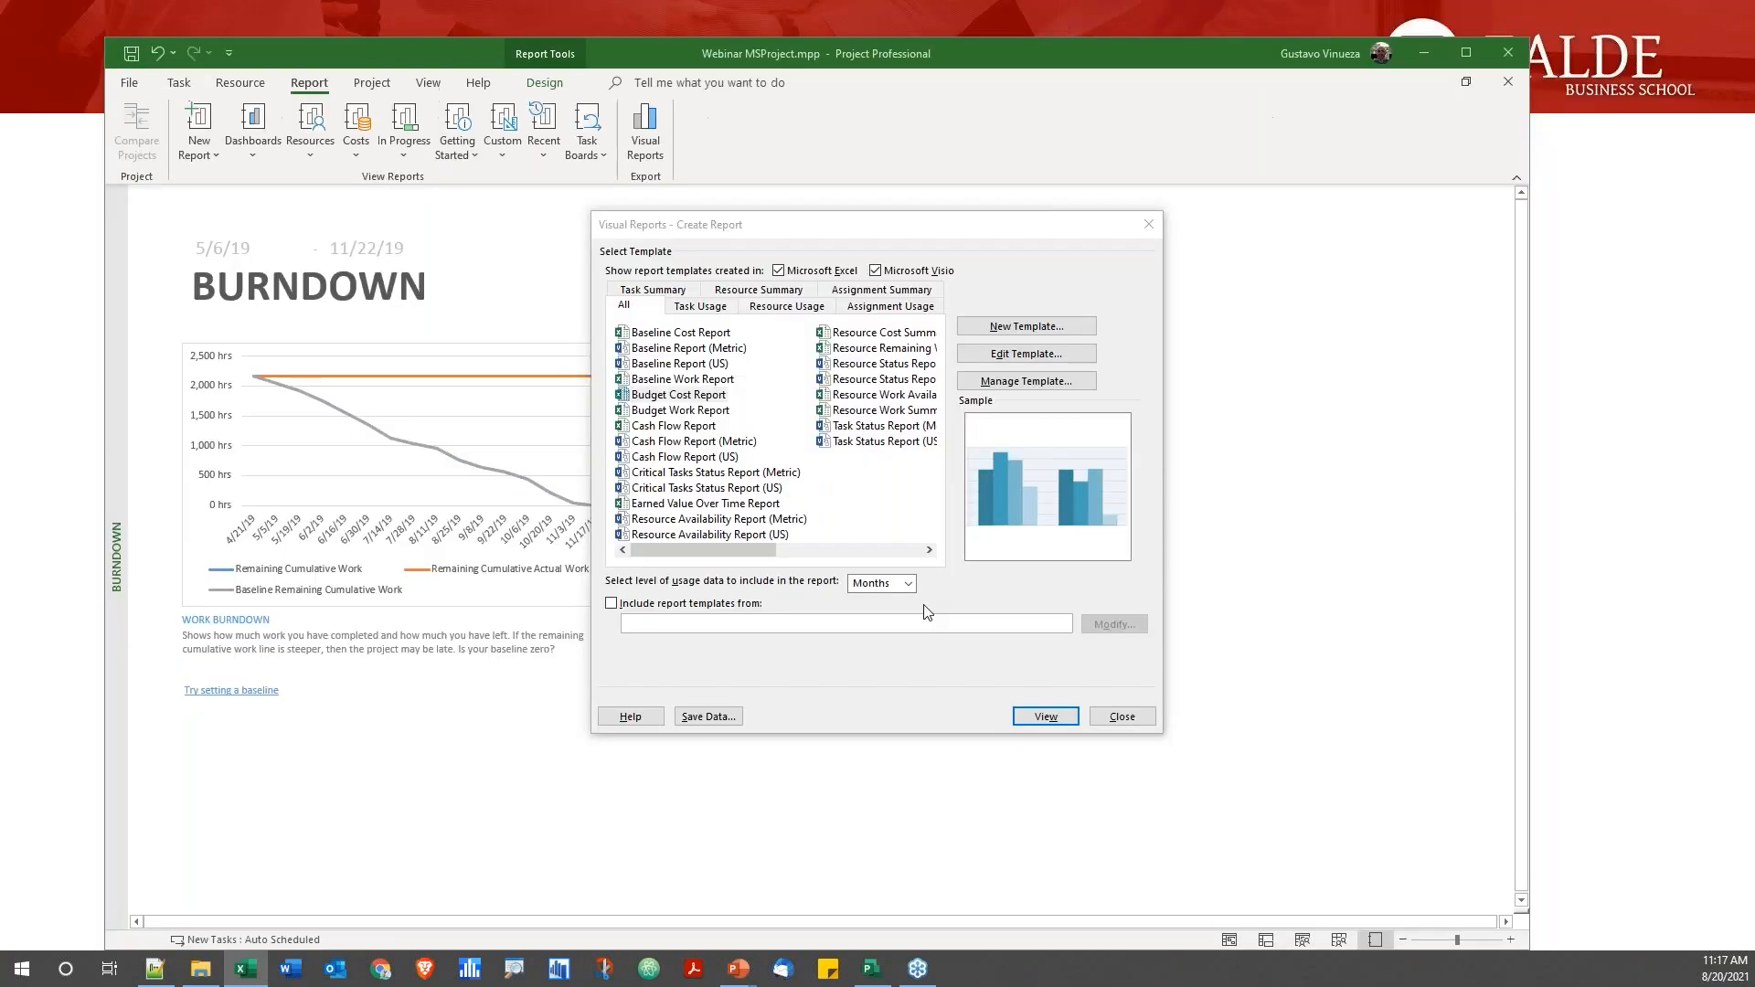
Generate the Budget Cost Report with the usage data level set to Days, and maximize its workbook
{"action": "left_click", "coordinate": [907, 583]}
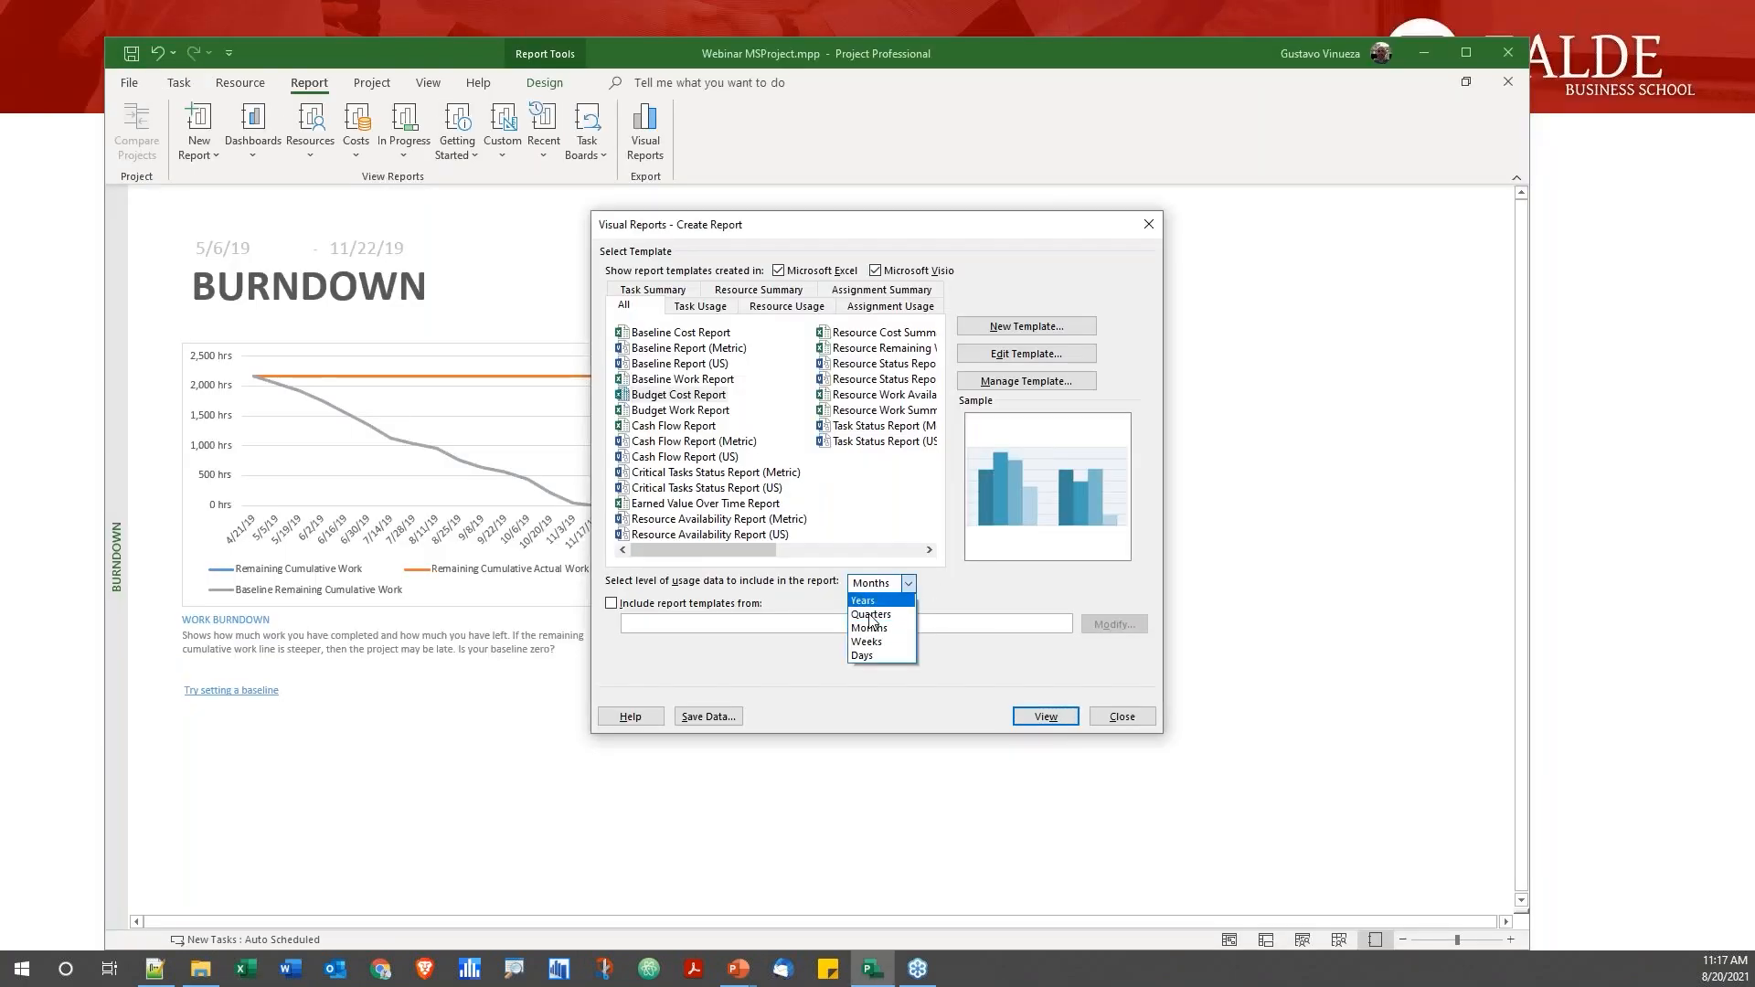
{"action": "left_click", "coordinate": [867, 655]}
{"action": "left_click", "coordinate": [1045, 717]}
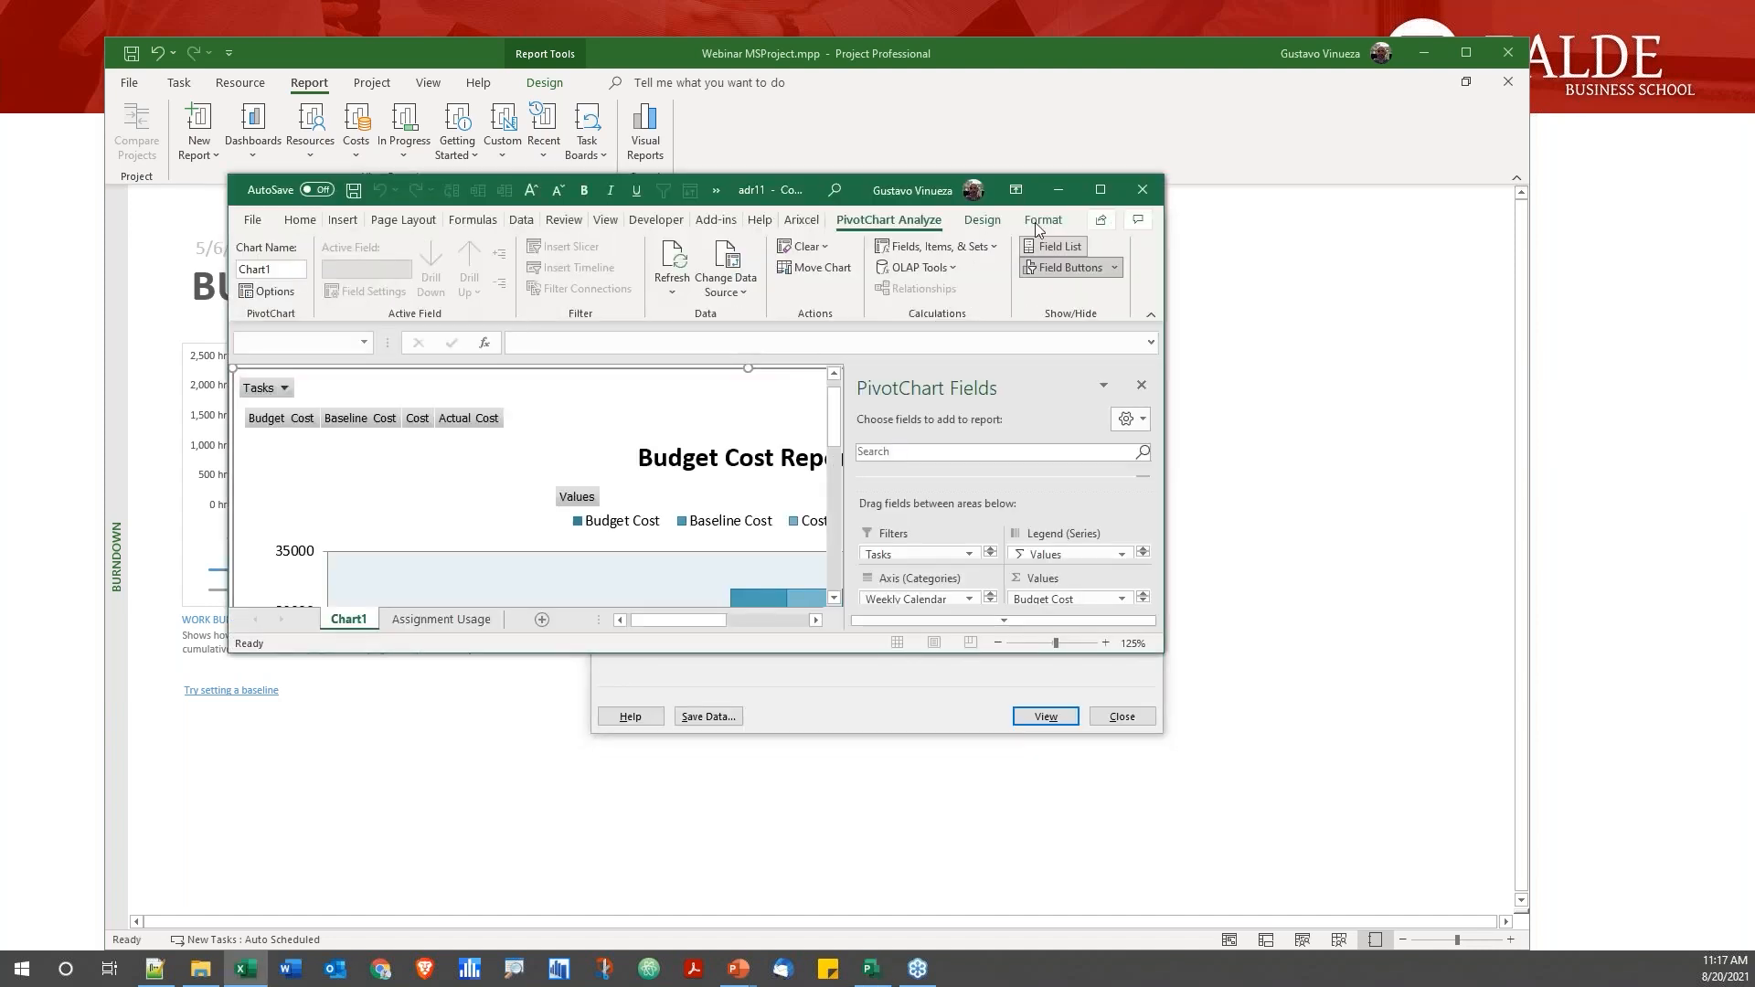
{"action": "left_click", "coordinate": [1100, 189]}
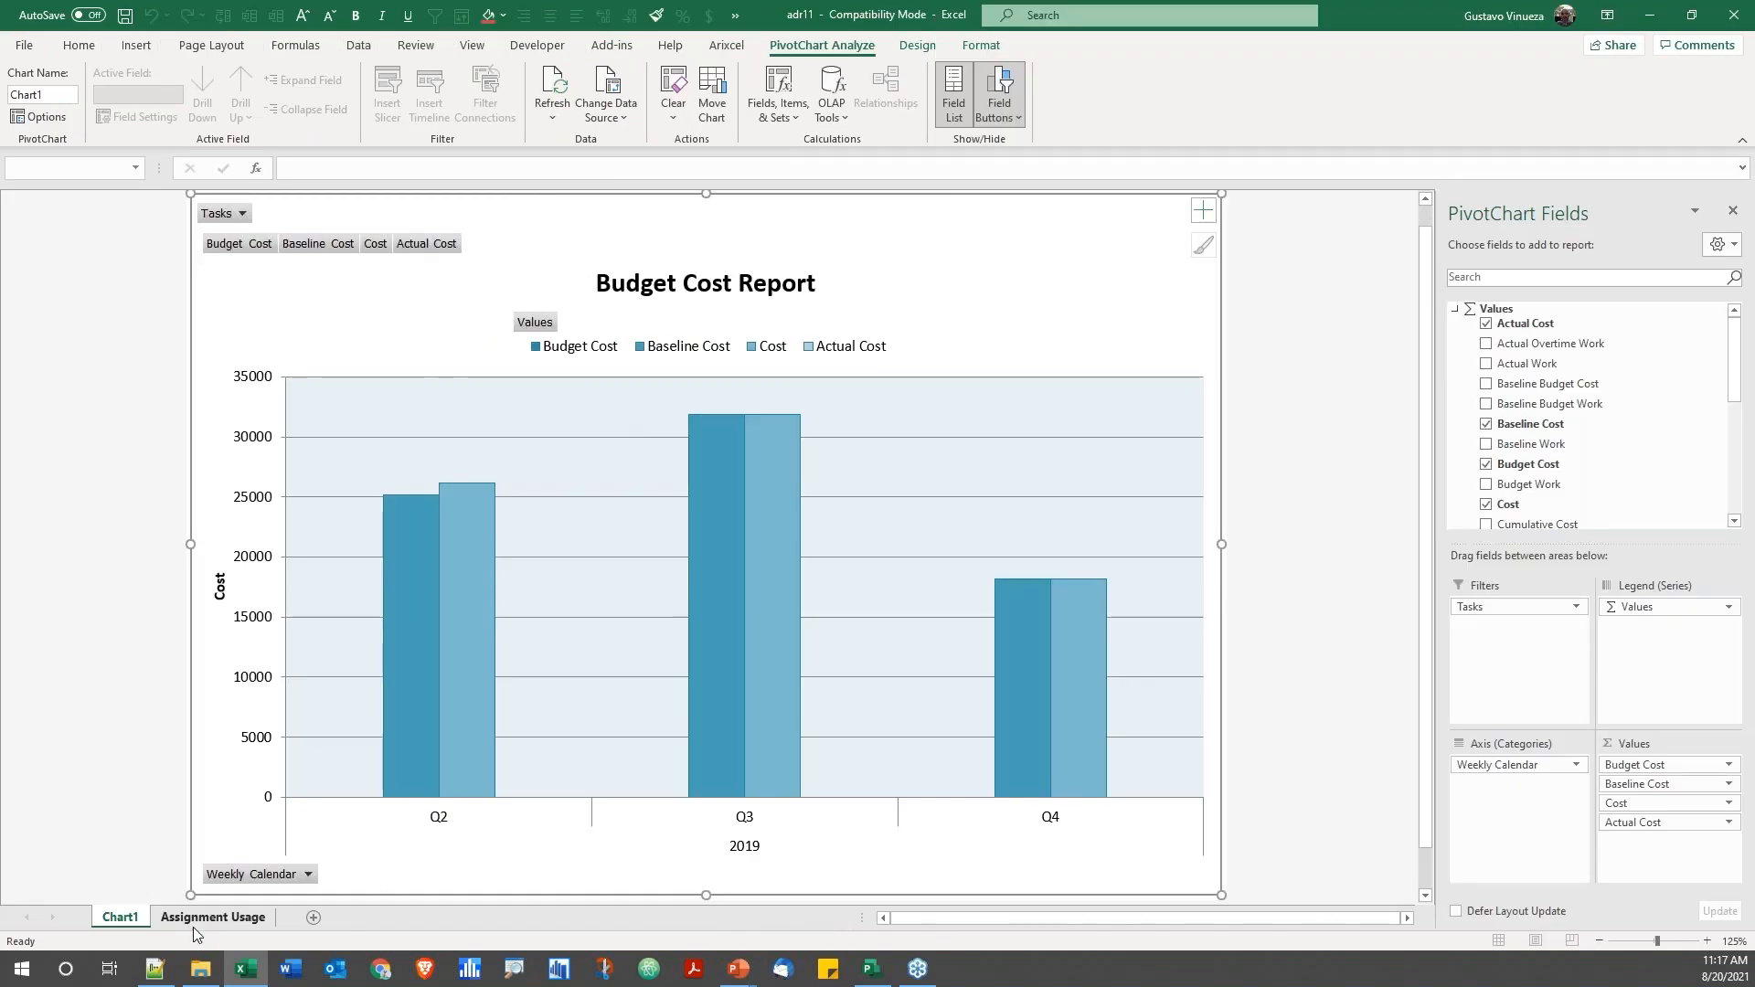
Expand Q2 and Weeks 19 to 22 into days in the Assignment Usage pivot table, and check the resulting chart
{"action": "left_click", "coordinate": [197, 917]}
{"action": "double_click", "coordinate": [90, 274]}
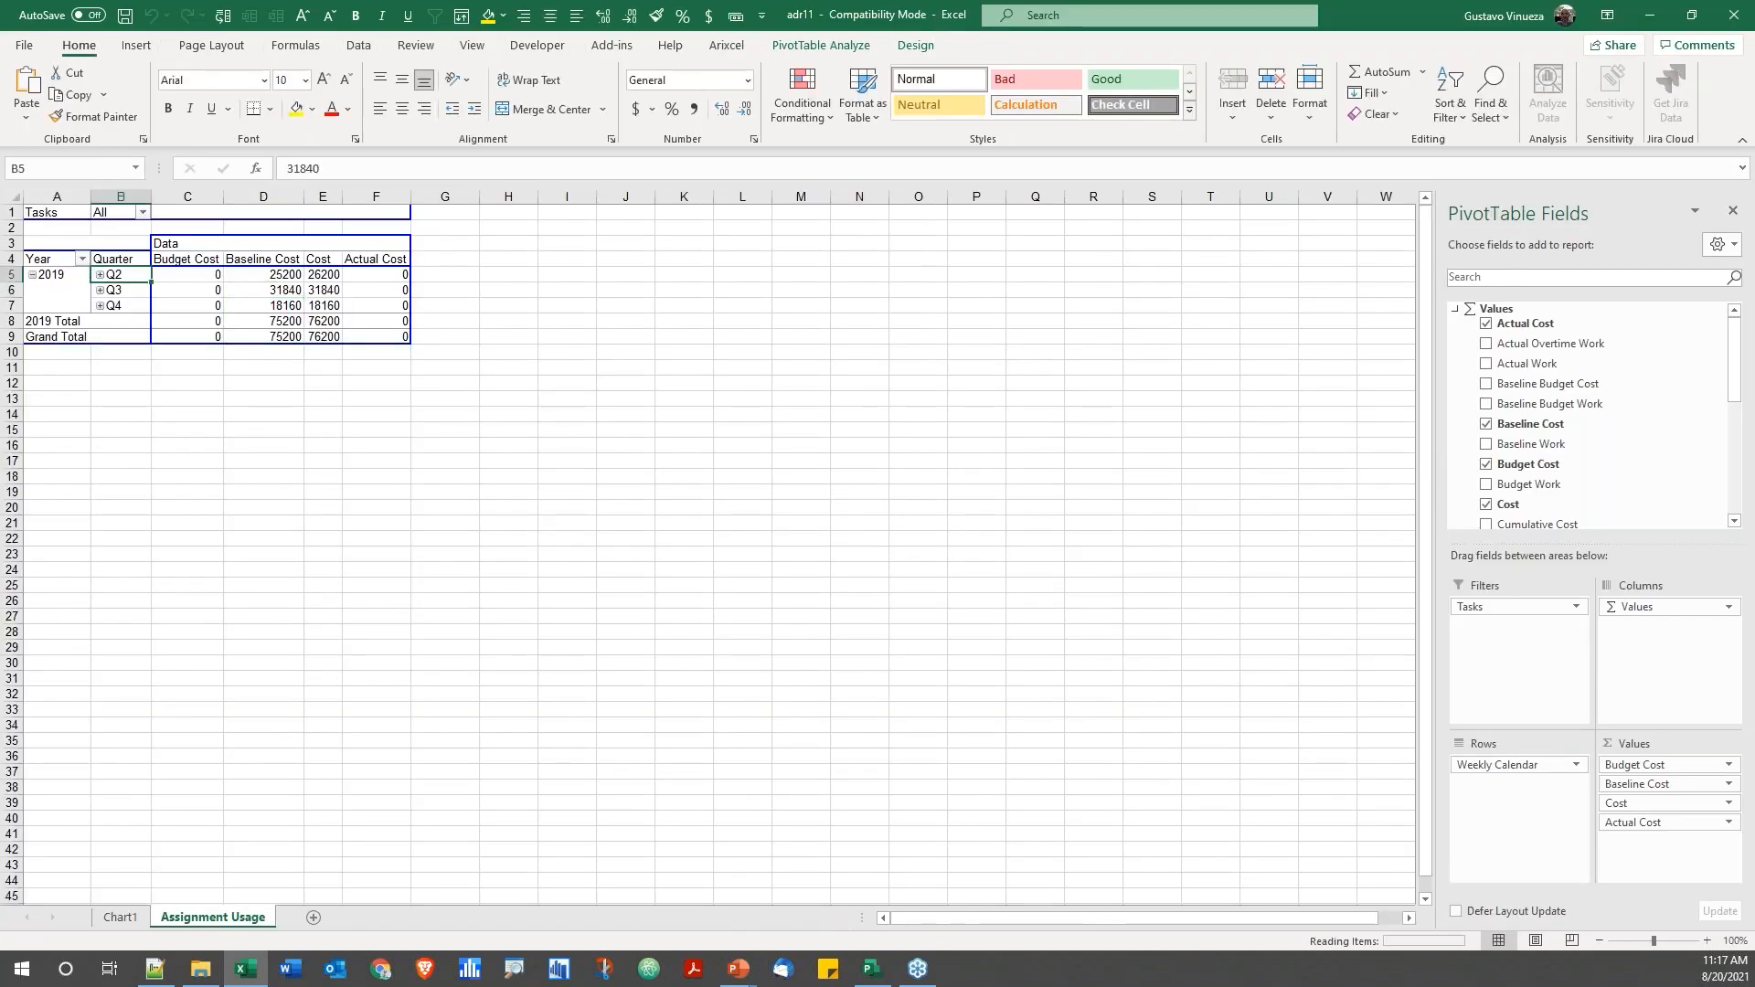
{"action": "left_click", "coordinate": [160, 275]}
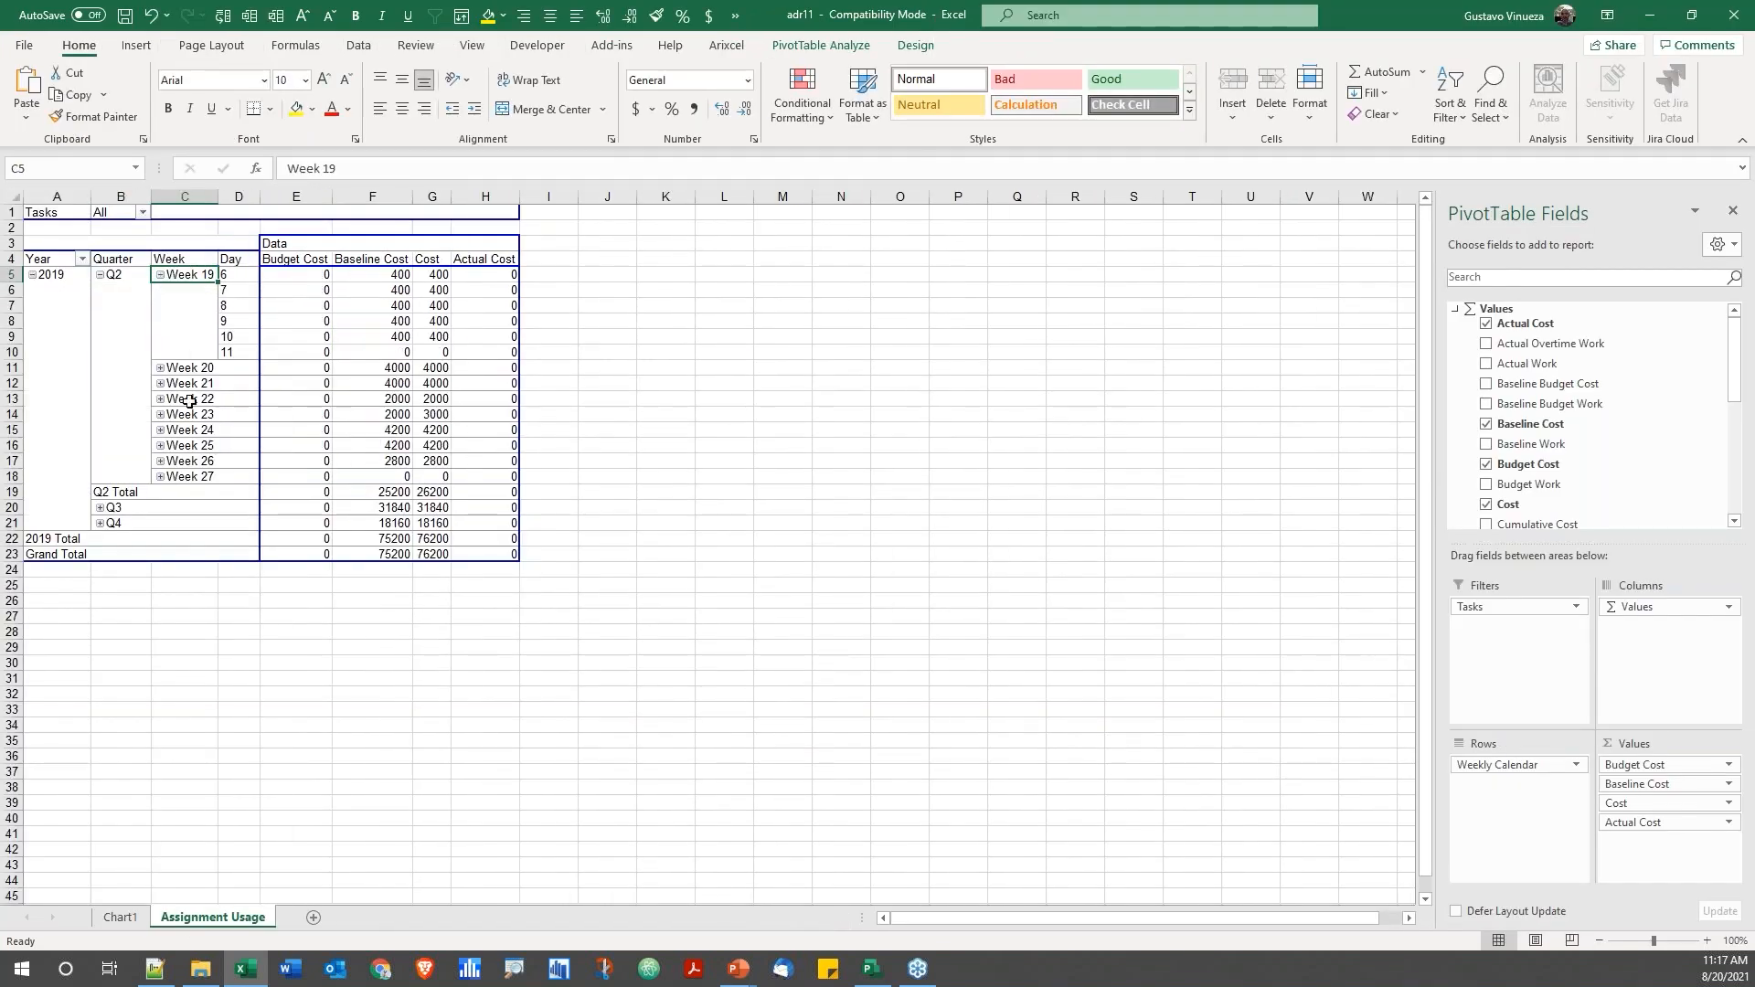
{"action": "left_click", "coordinate": [160, 367]}
{"action": "left_click", "coordinate": [160, 477]}
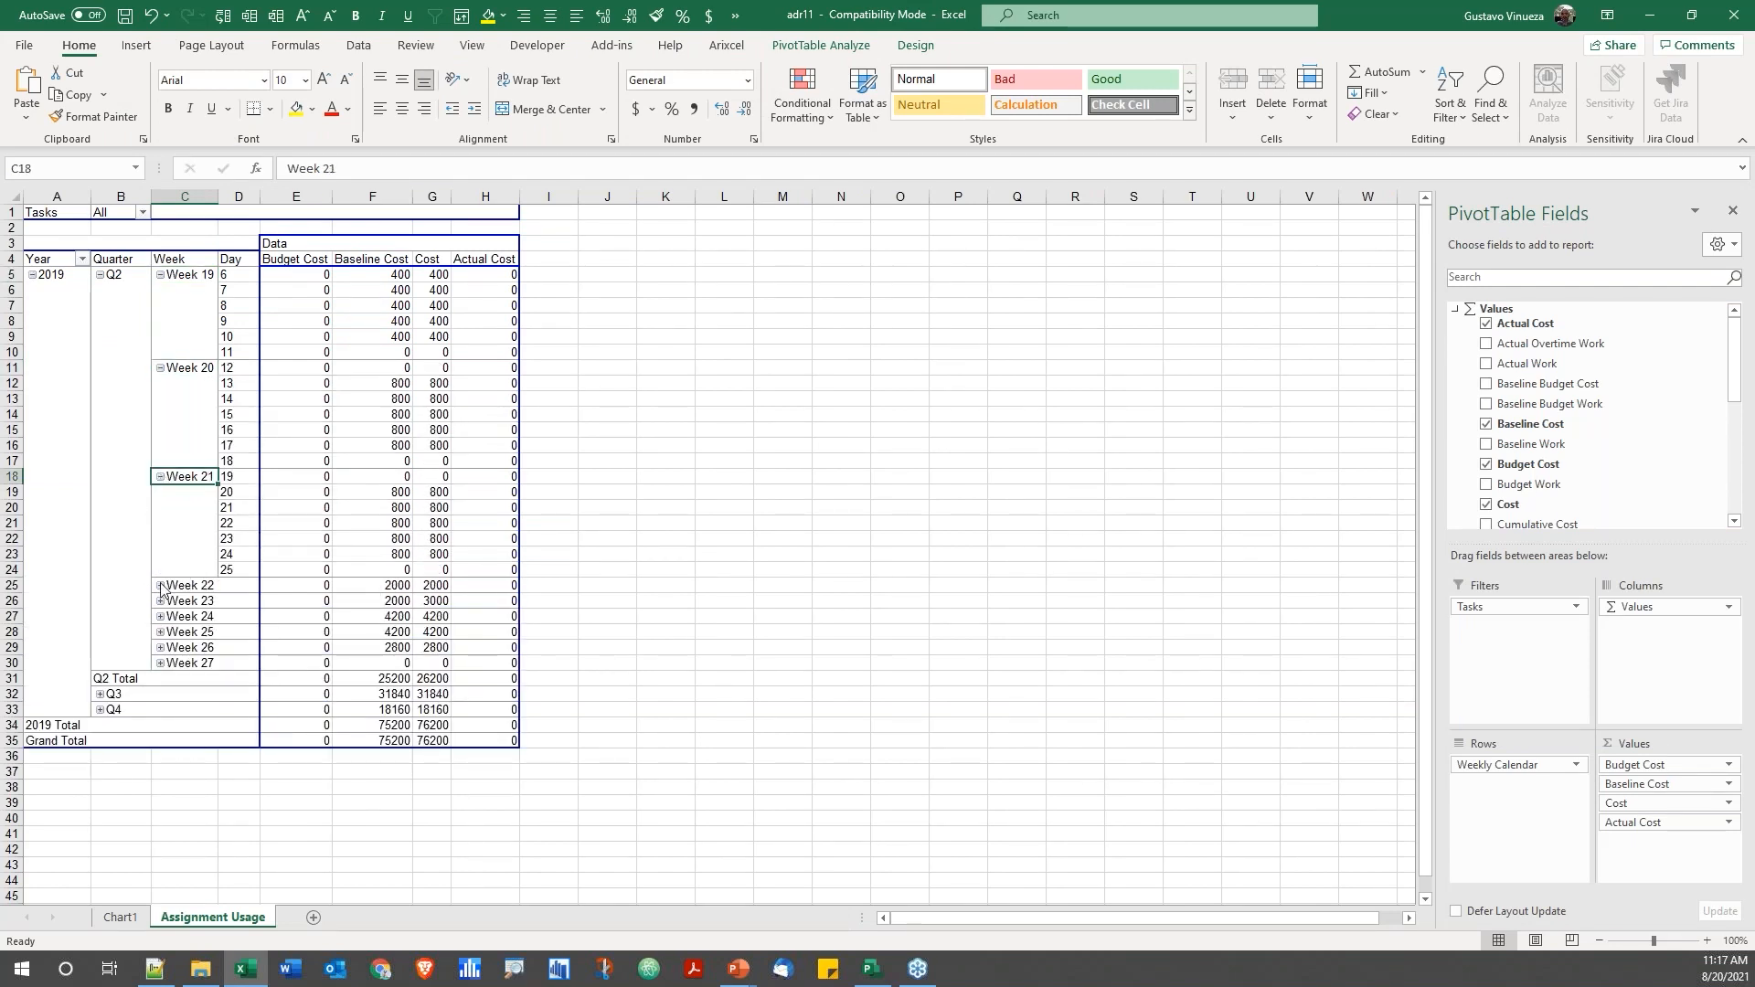
{"action": "left_click", "coordinate": [160, 585]}
{"action": "left_click", "coordinate": [120, 917]}
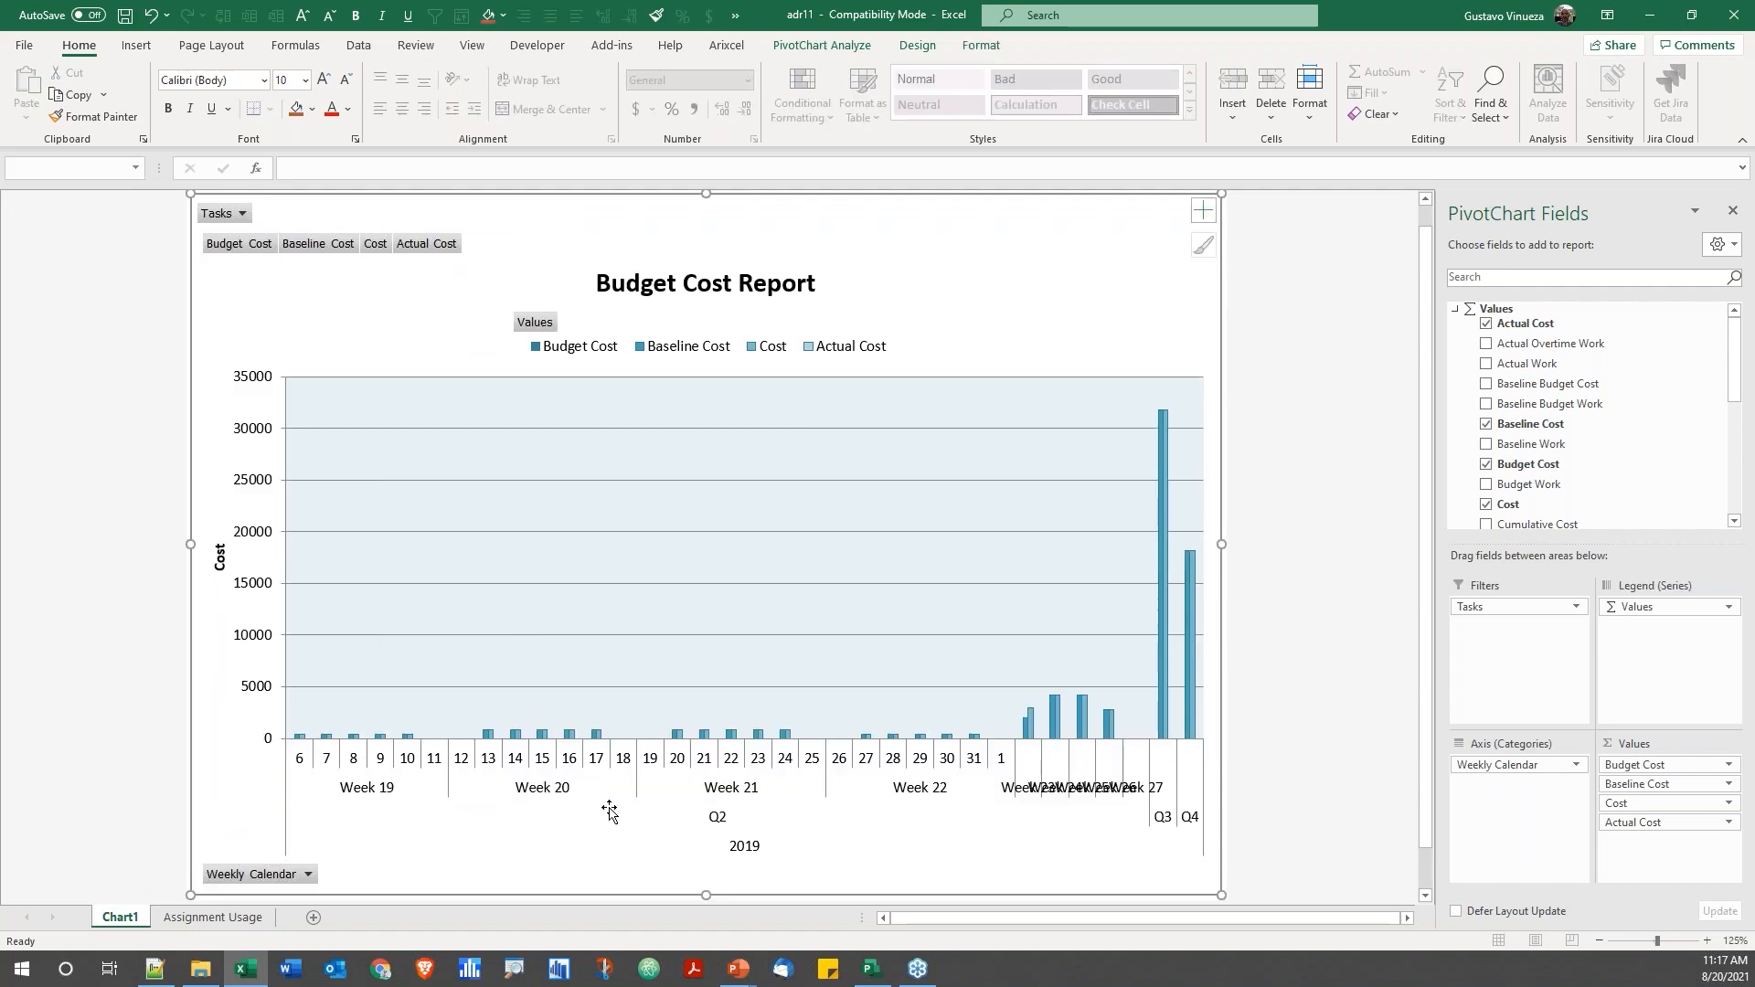
{"action": "left_click", "coordinate": [188, 919]}
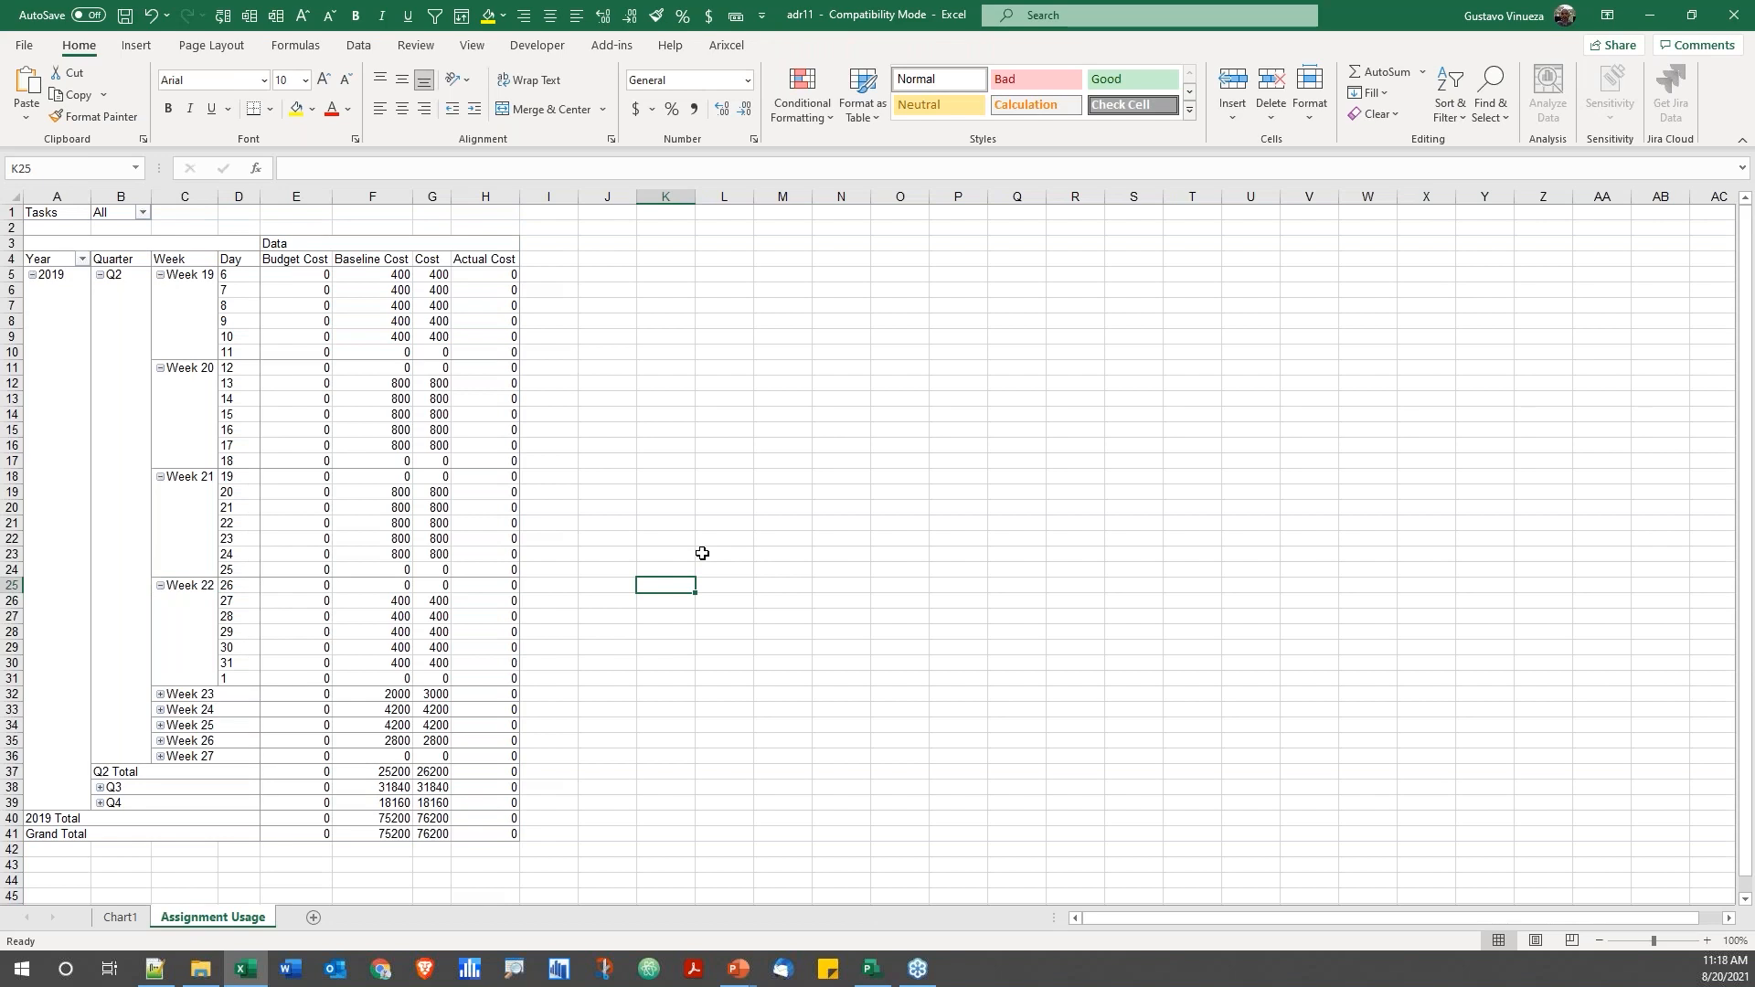
Close the daily Budget Cost Report workbook without saving, and close the visual reports dialog in Microsoft Project
{"action": "left_click", "coordinate": [1734, 17]}
{"action": "left_click", "coordinate": [929, 585]}
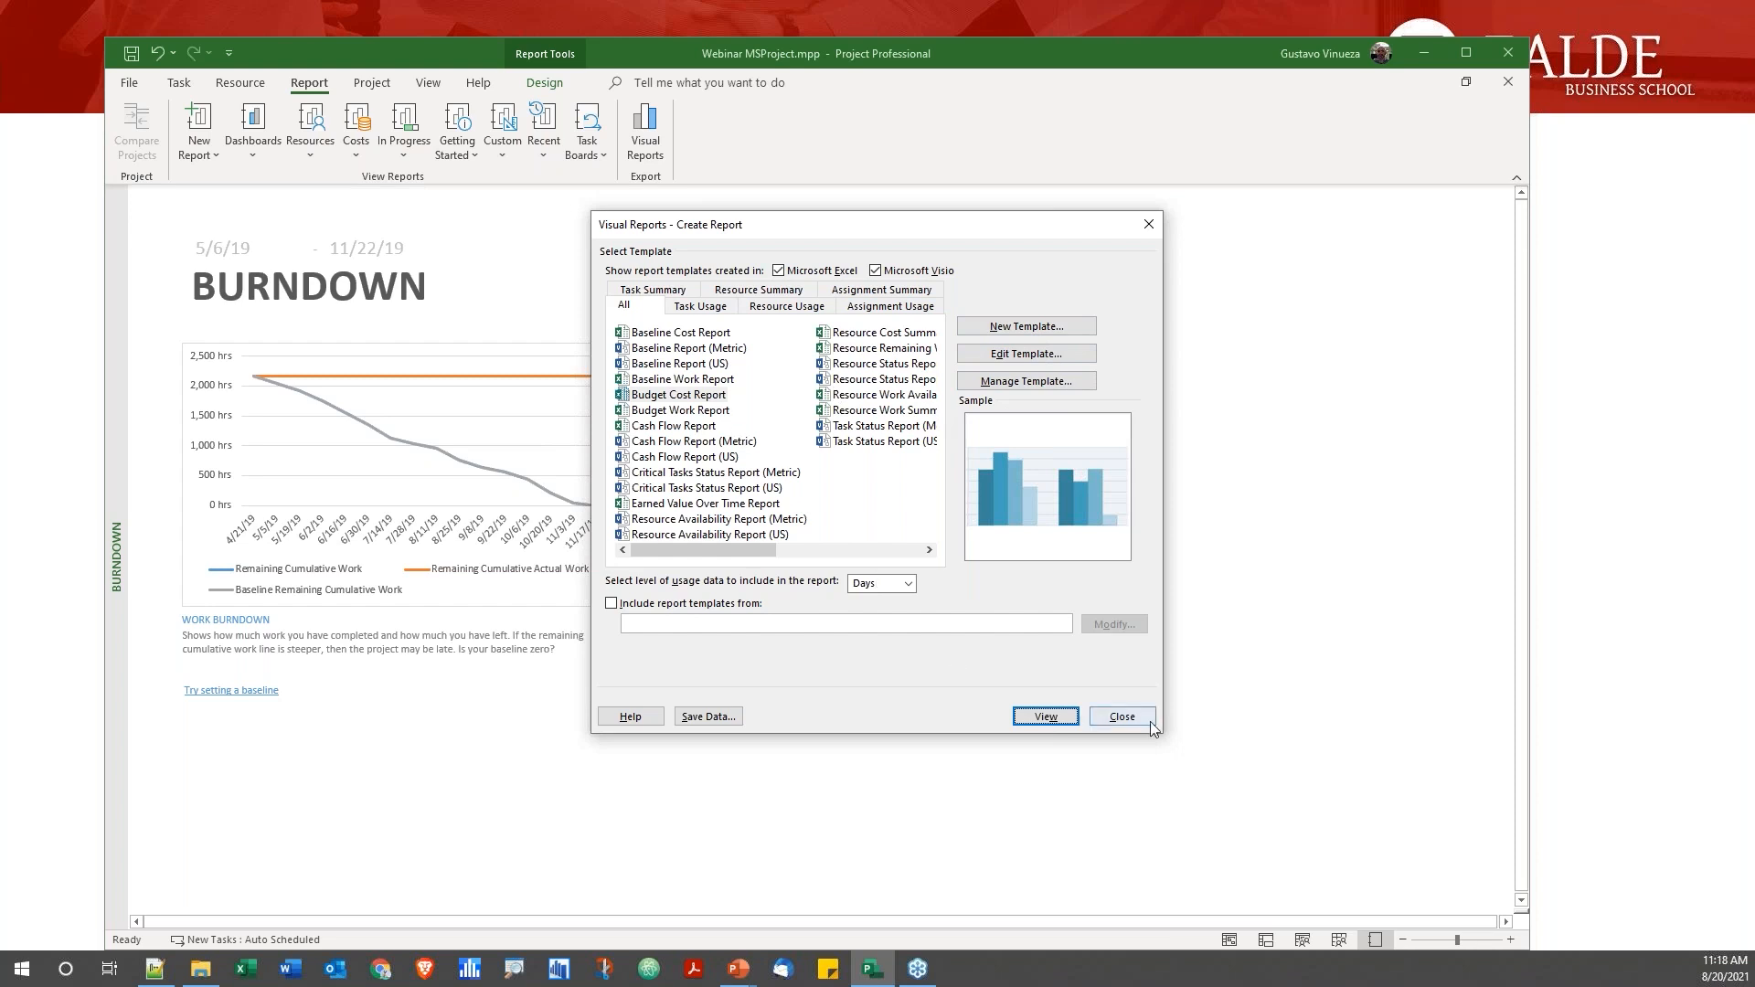
{"action": "left_click", "coordinate": [1122, 716]}
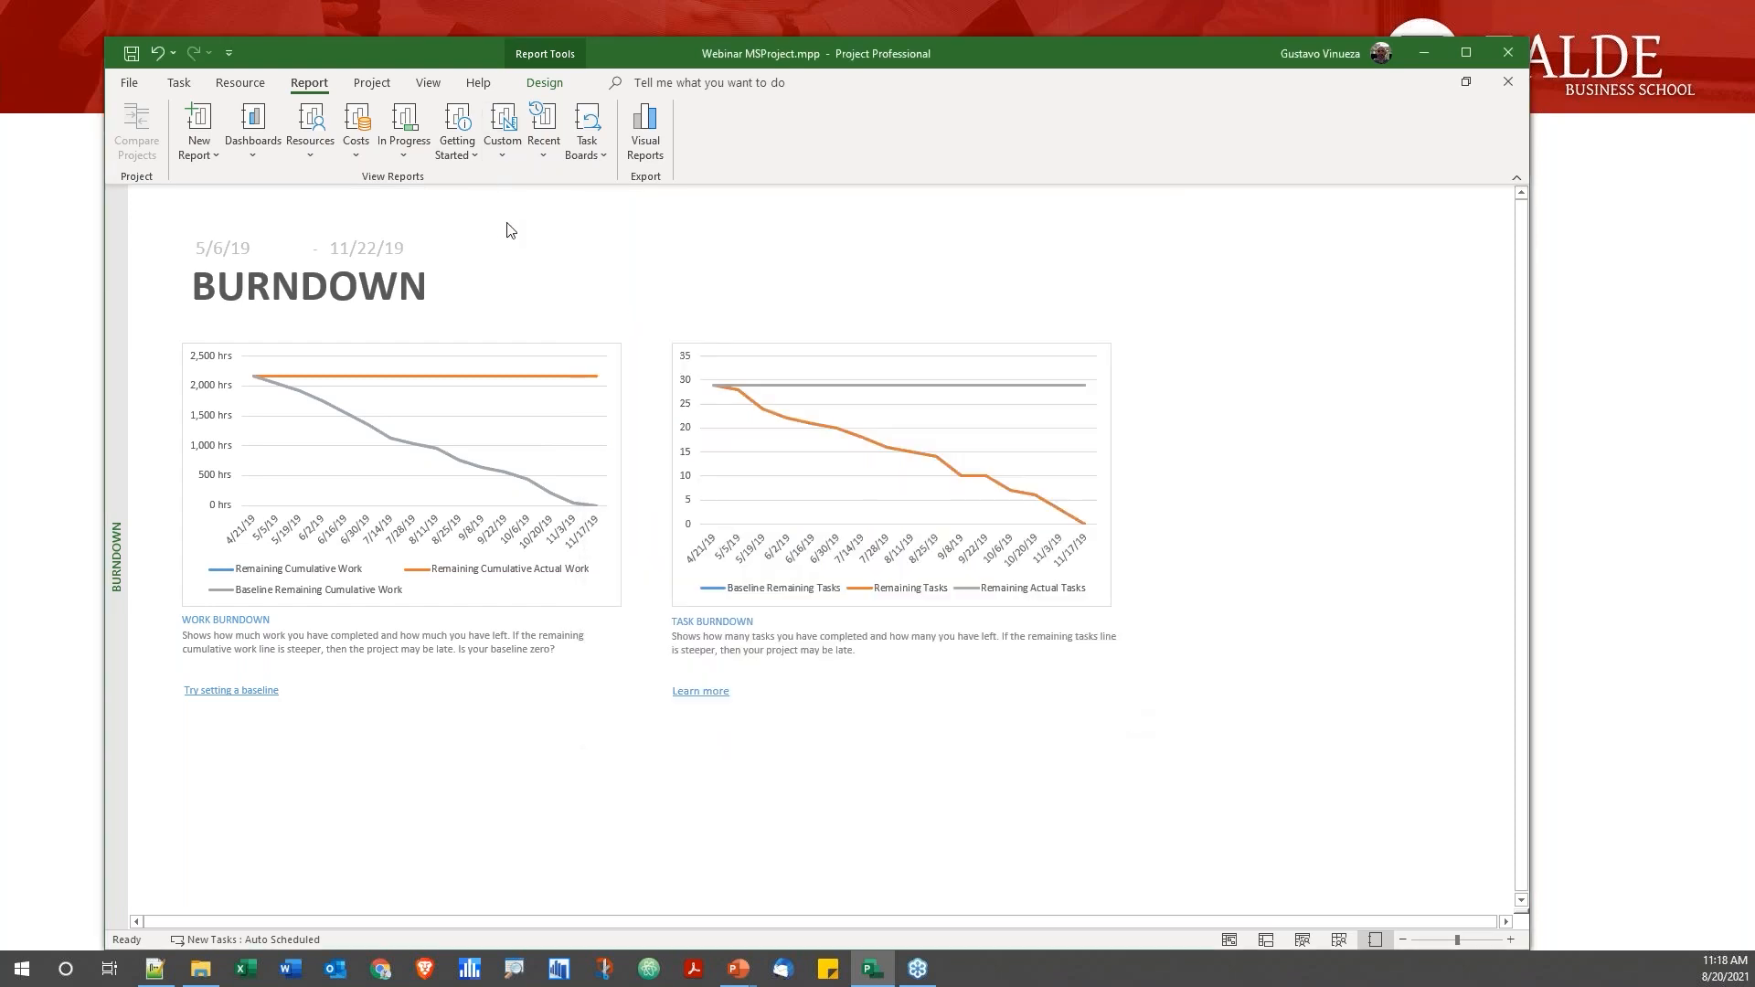
Open the Cost Overview dashboard report
{"action": "left_click", "coordinate": [257, 155]}
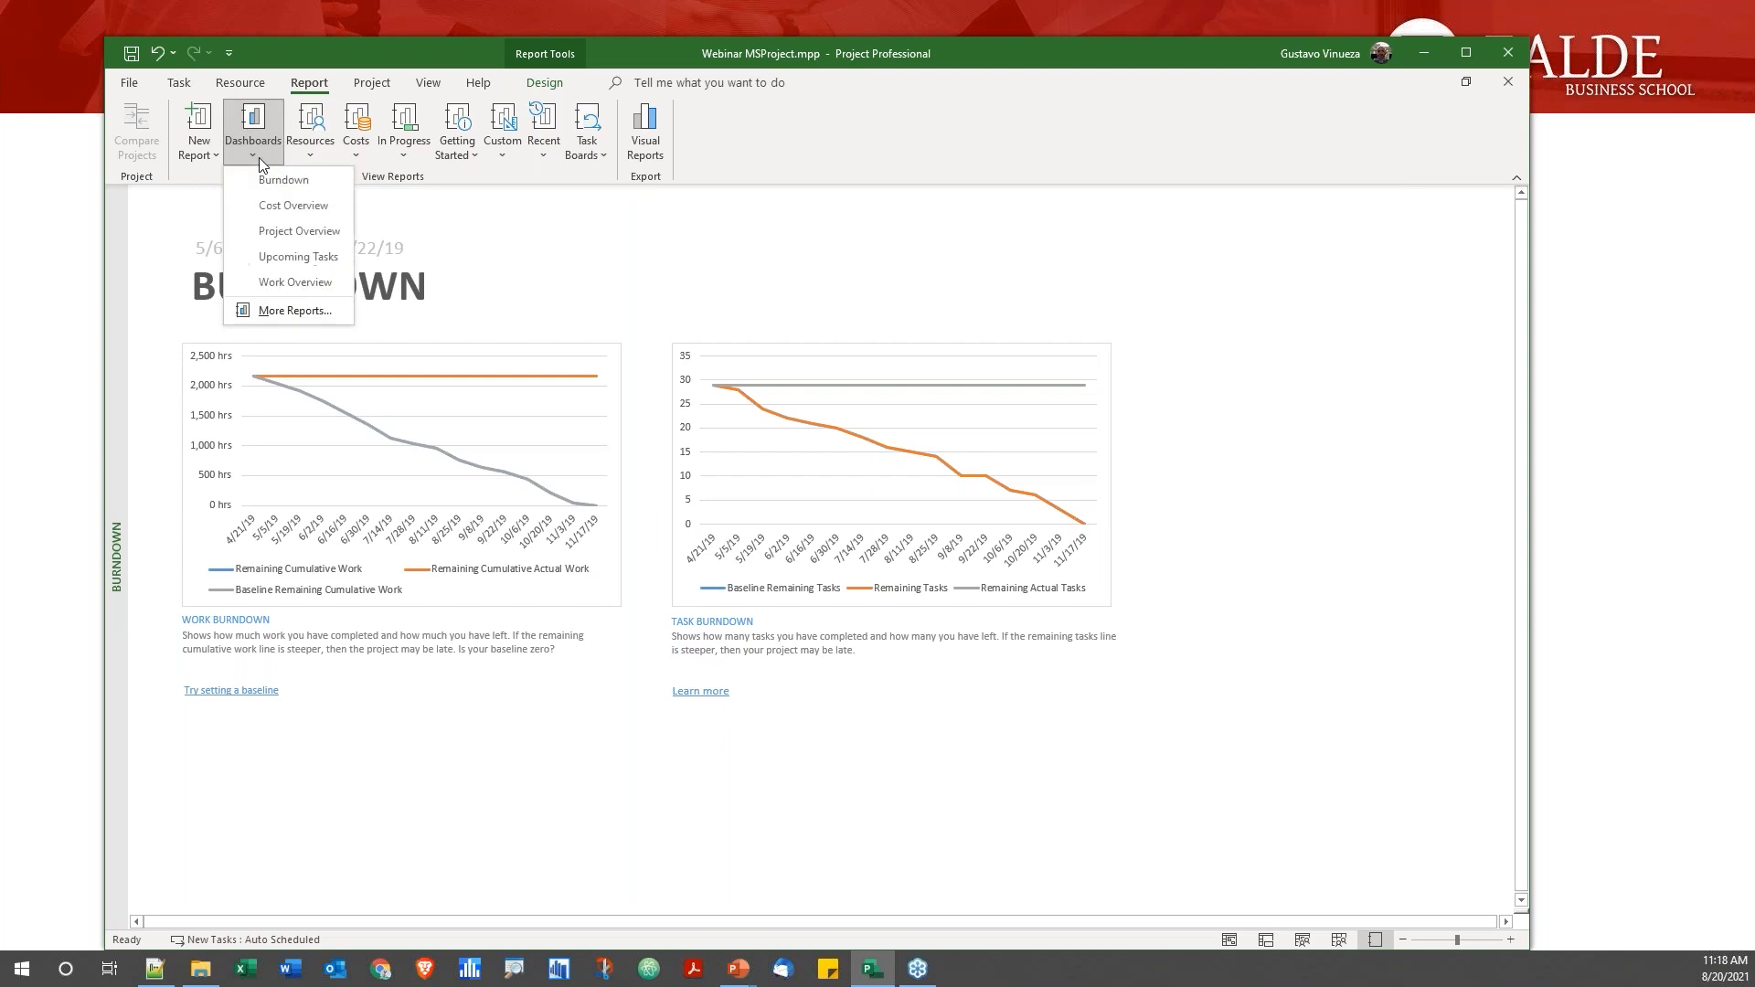
{"action": "left_click", "coordinate": [280, 210]}
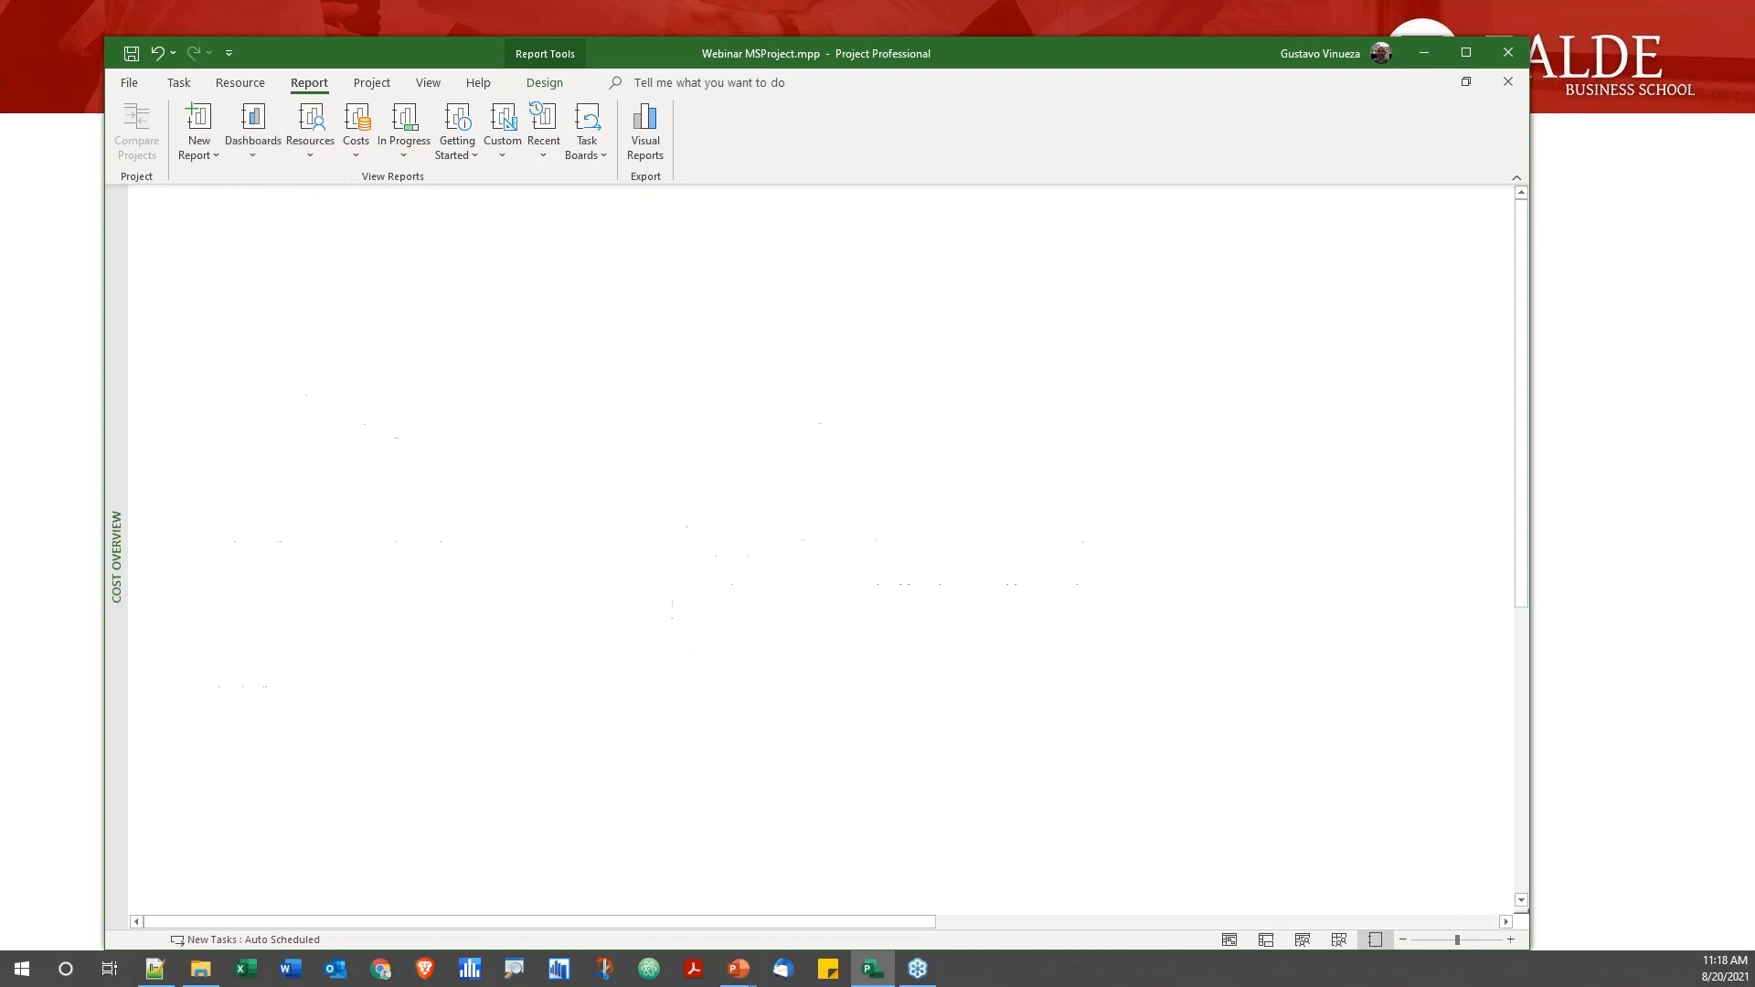
{"action": "left_click", "coordinate": [309, 83]}
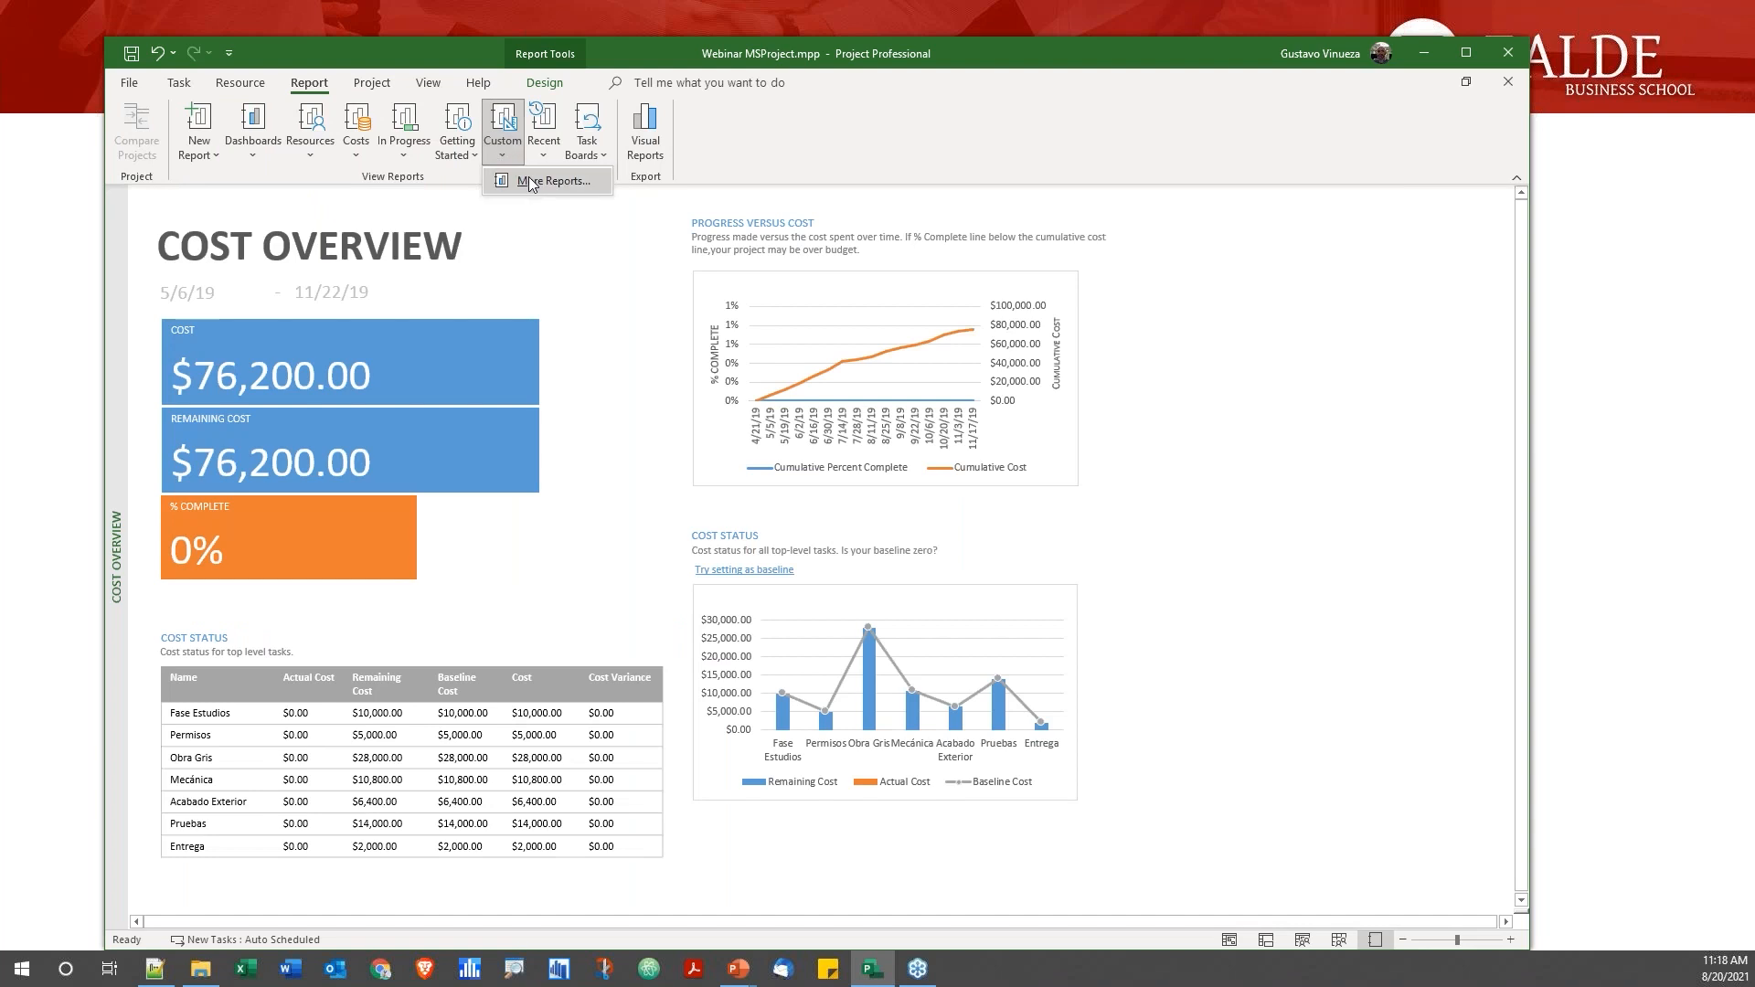
Browse the Dashboards category in the full list of reports, and close the Reports dialog
{"action": "left_click", "coordinate": [533, 182]}
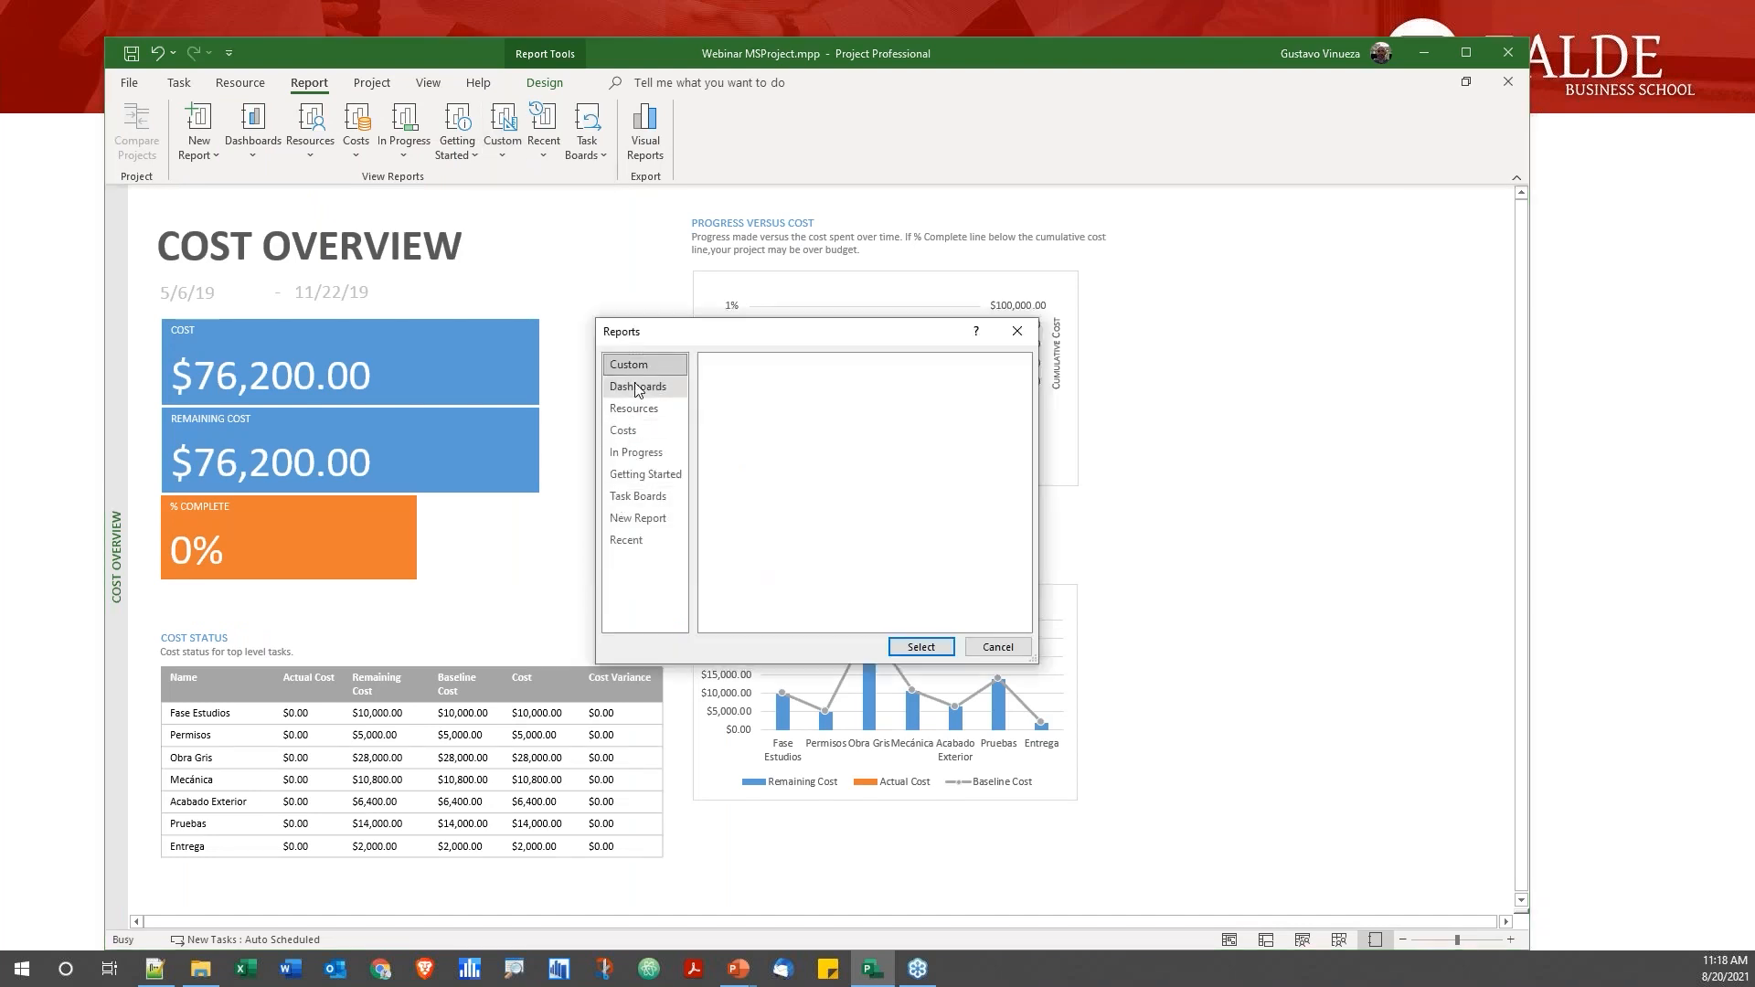
{"action": "left_click", "coordinate": [638, 387]}
{"action": "left_click", "coordinate": [823, 363]}
{"action": "left_click", "coordinate": [922, 647]}
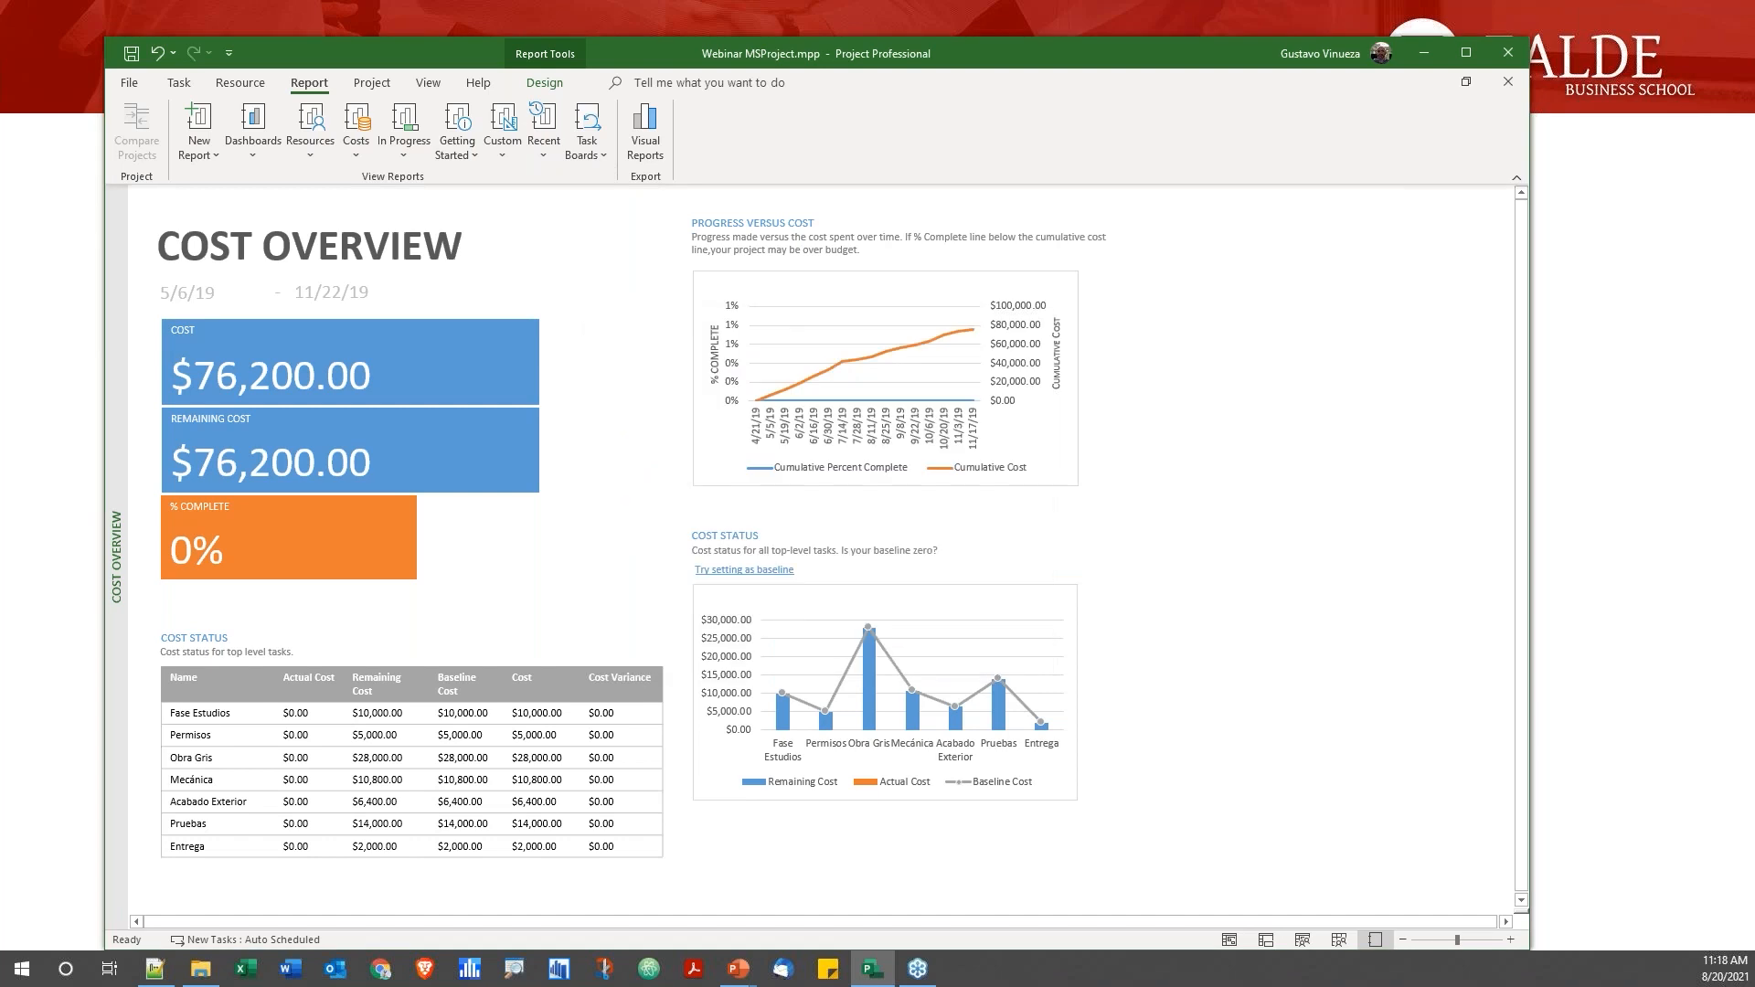
Select the Progress Versus Cost chart, and inspect its axes and field list
{"action": "left_click", "coordinate": [1012, 400]}
{"action": "left_click", "coordinate": [951, 426]}
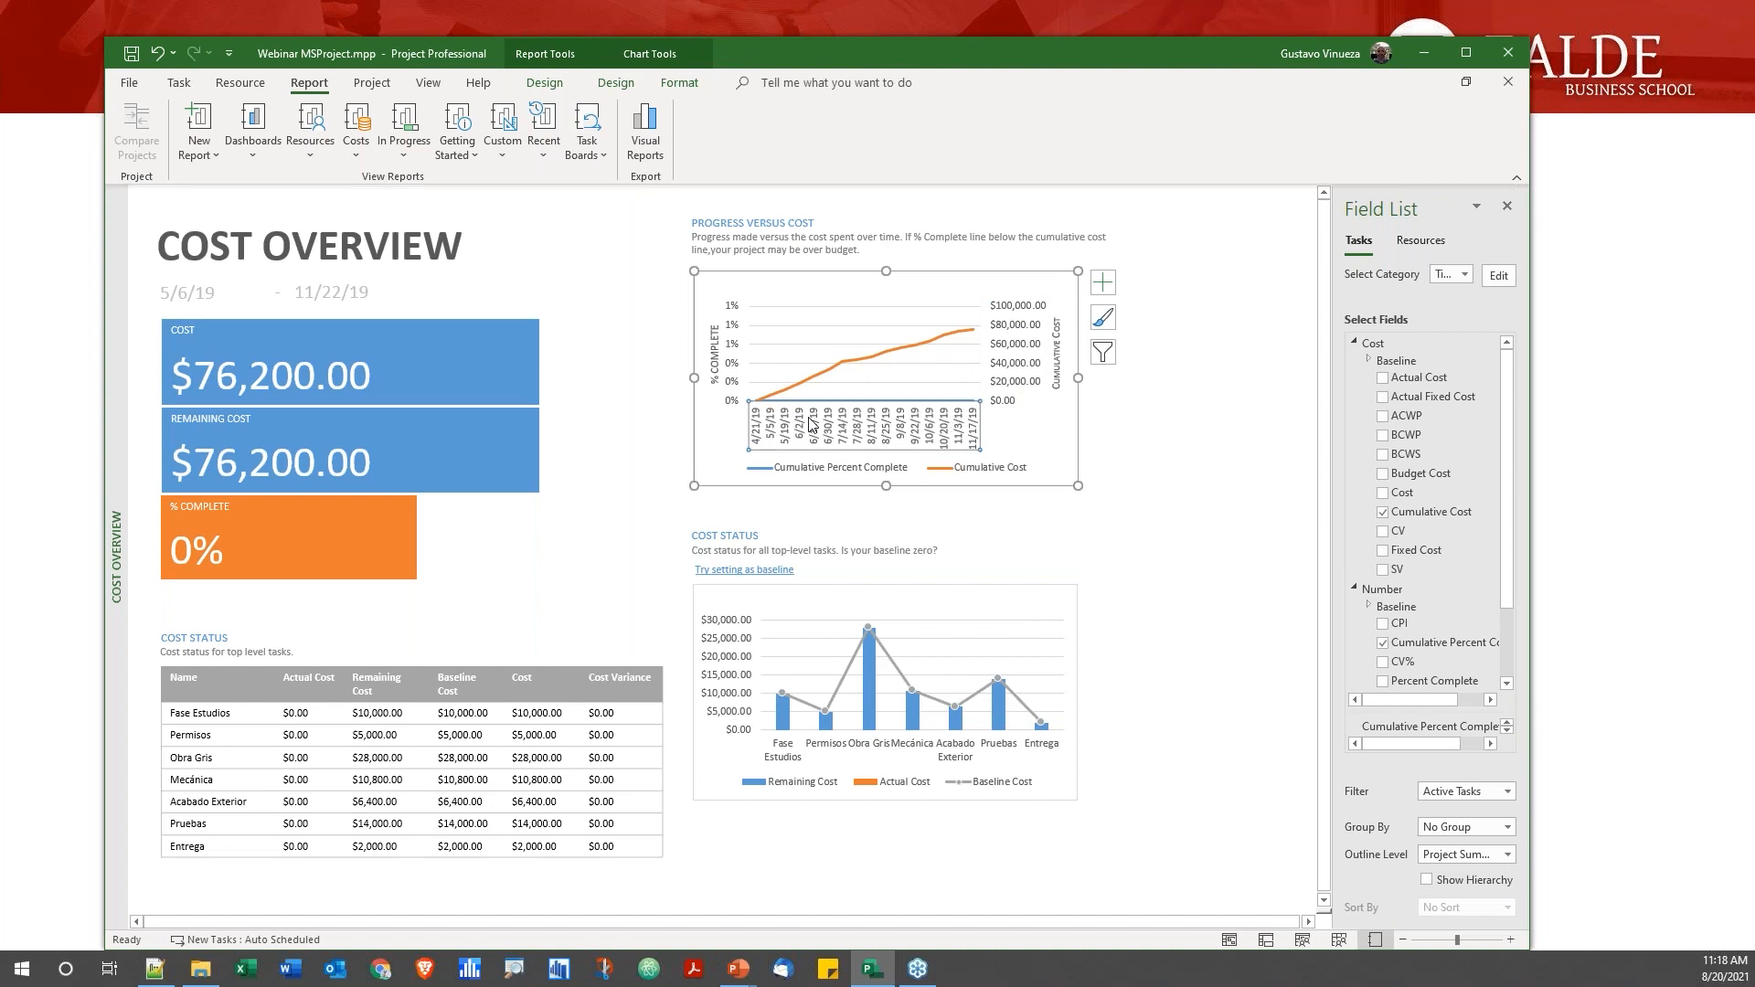
{"action": "left_click", "coordinate": [747, 349]}
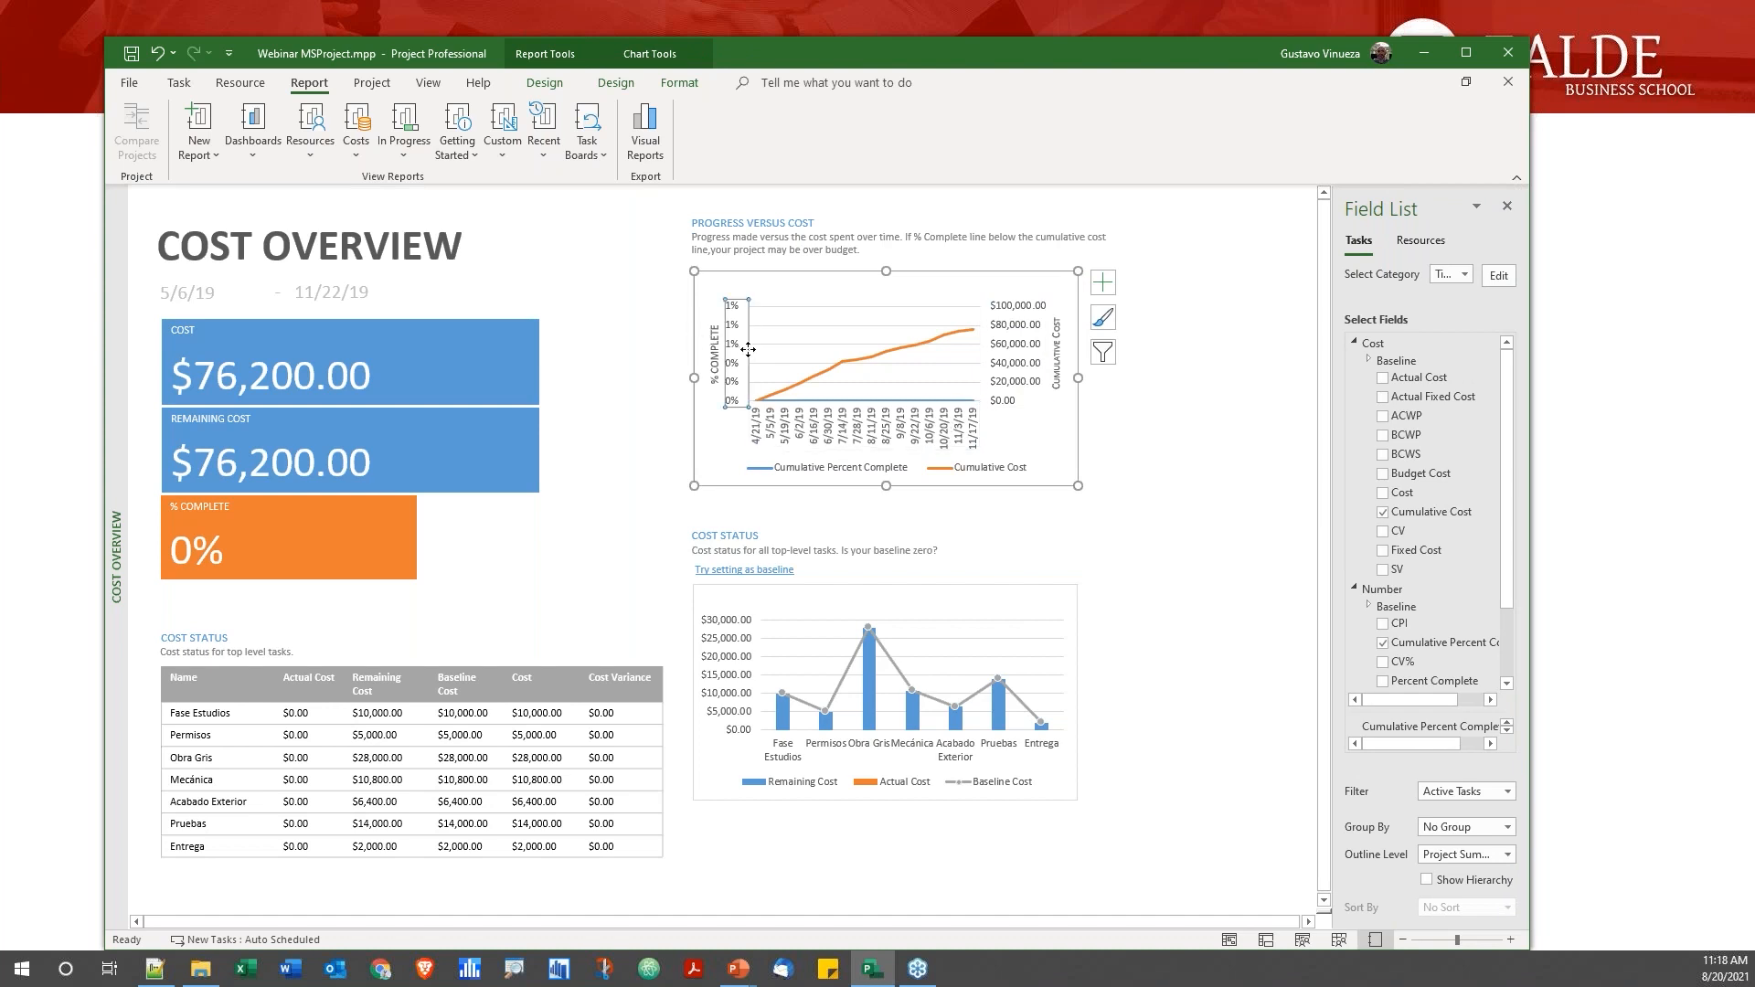
{"action": "left_click", "coordinate": [816, 385]}
Format the Cumulative Cost series in the Progress Versus Cost chart as a solid line in a light blue theme color
{"action": "right_click", "coordinate": [950, 342]}
{"action": "right_click", "coordinate": [943, 336]}
{"action": "left_click", "coordinate": [1029, 533]}
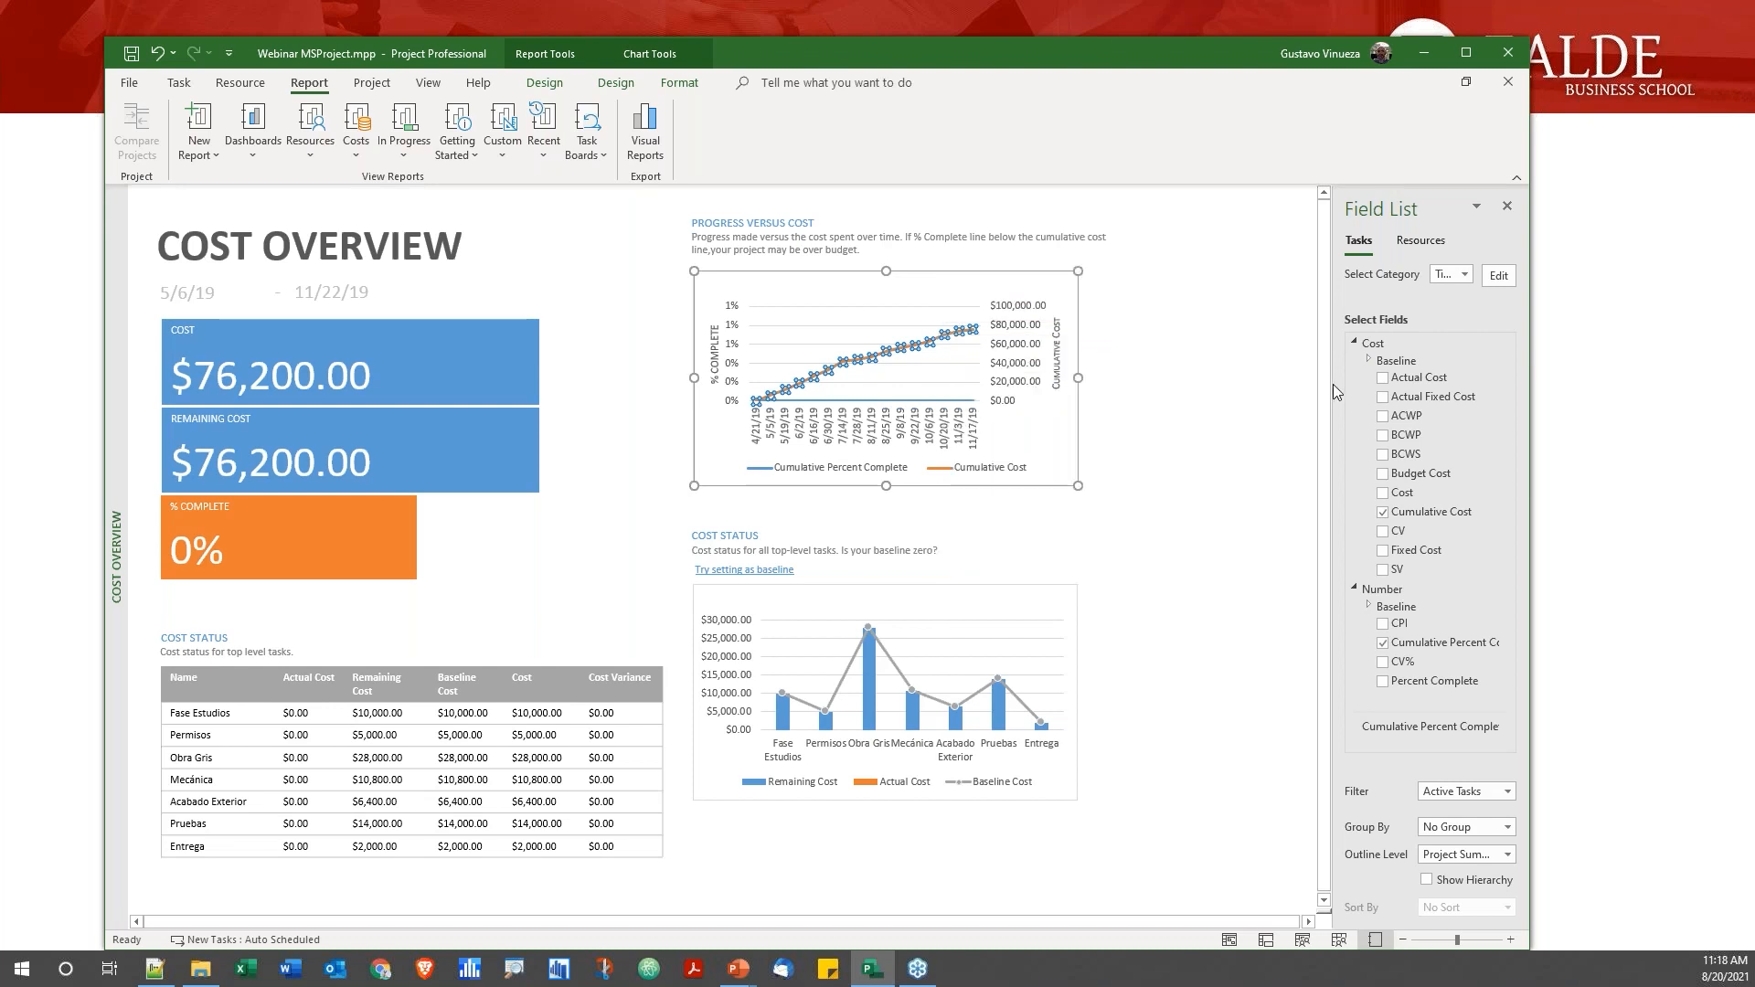
{"action": "left_click", "coordinate": [1294, 269]}
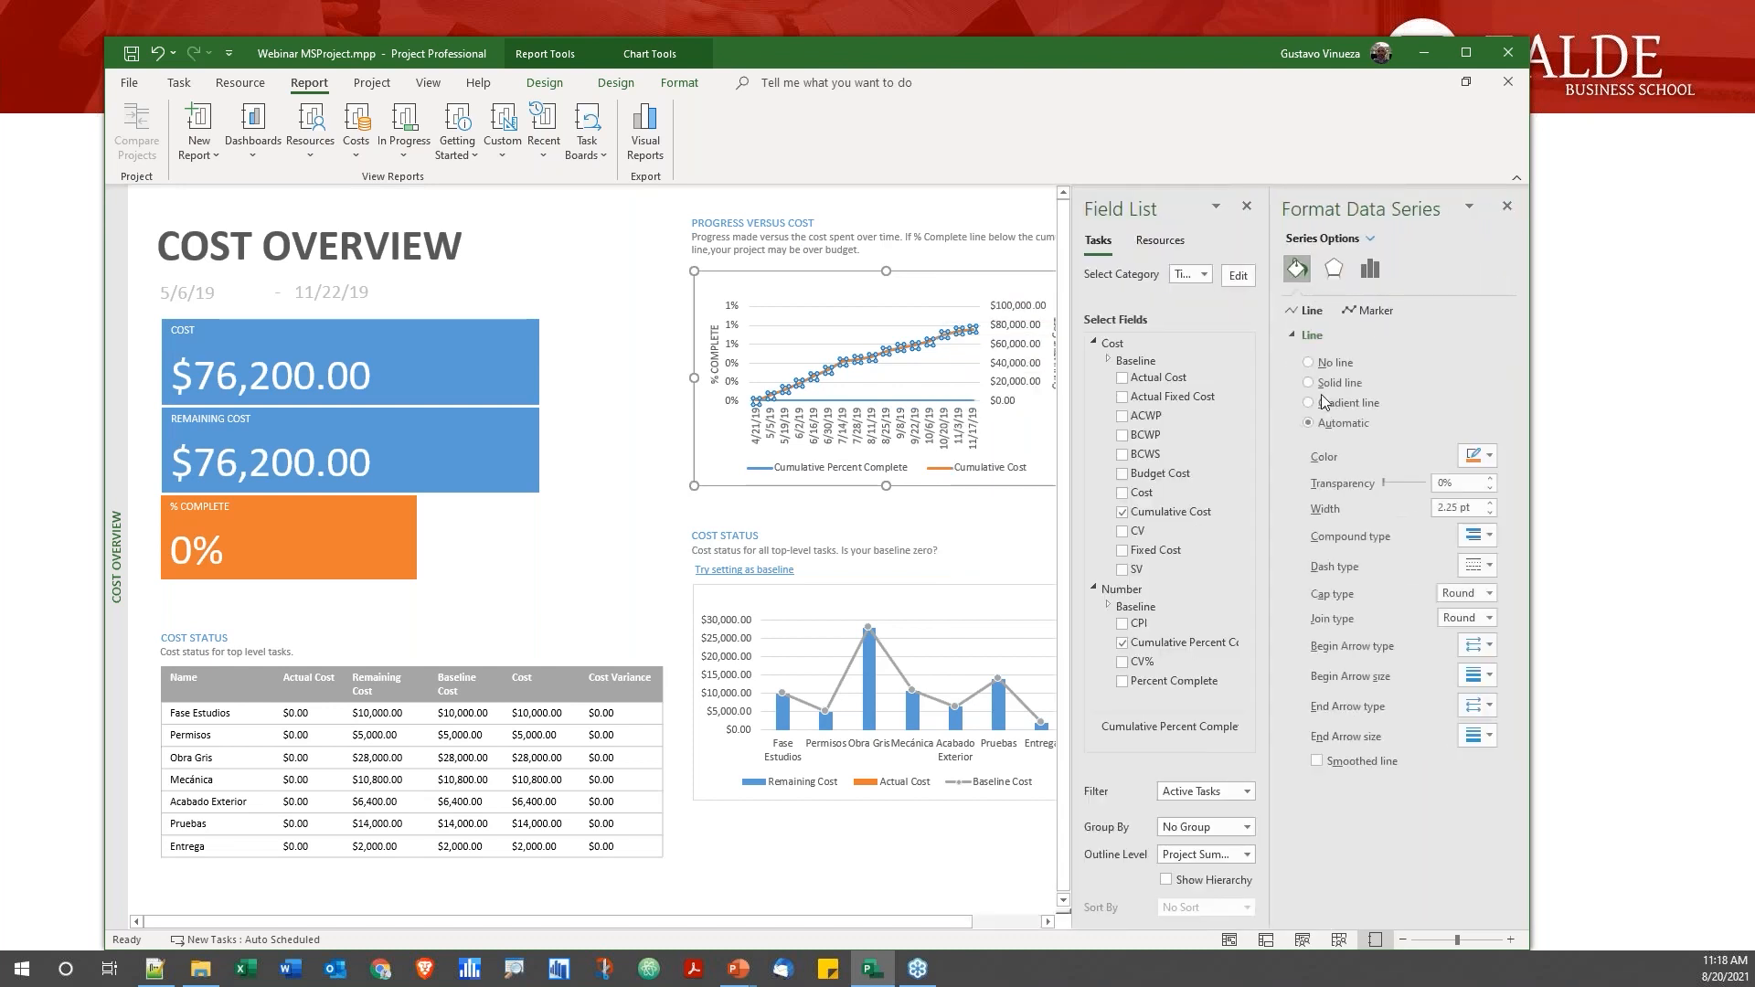
{"action": "left_click", "coordinate": [1478, 455]}
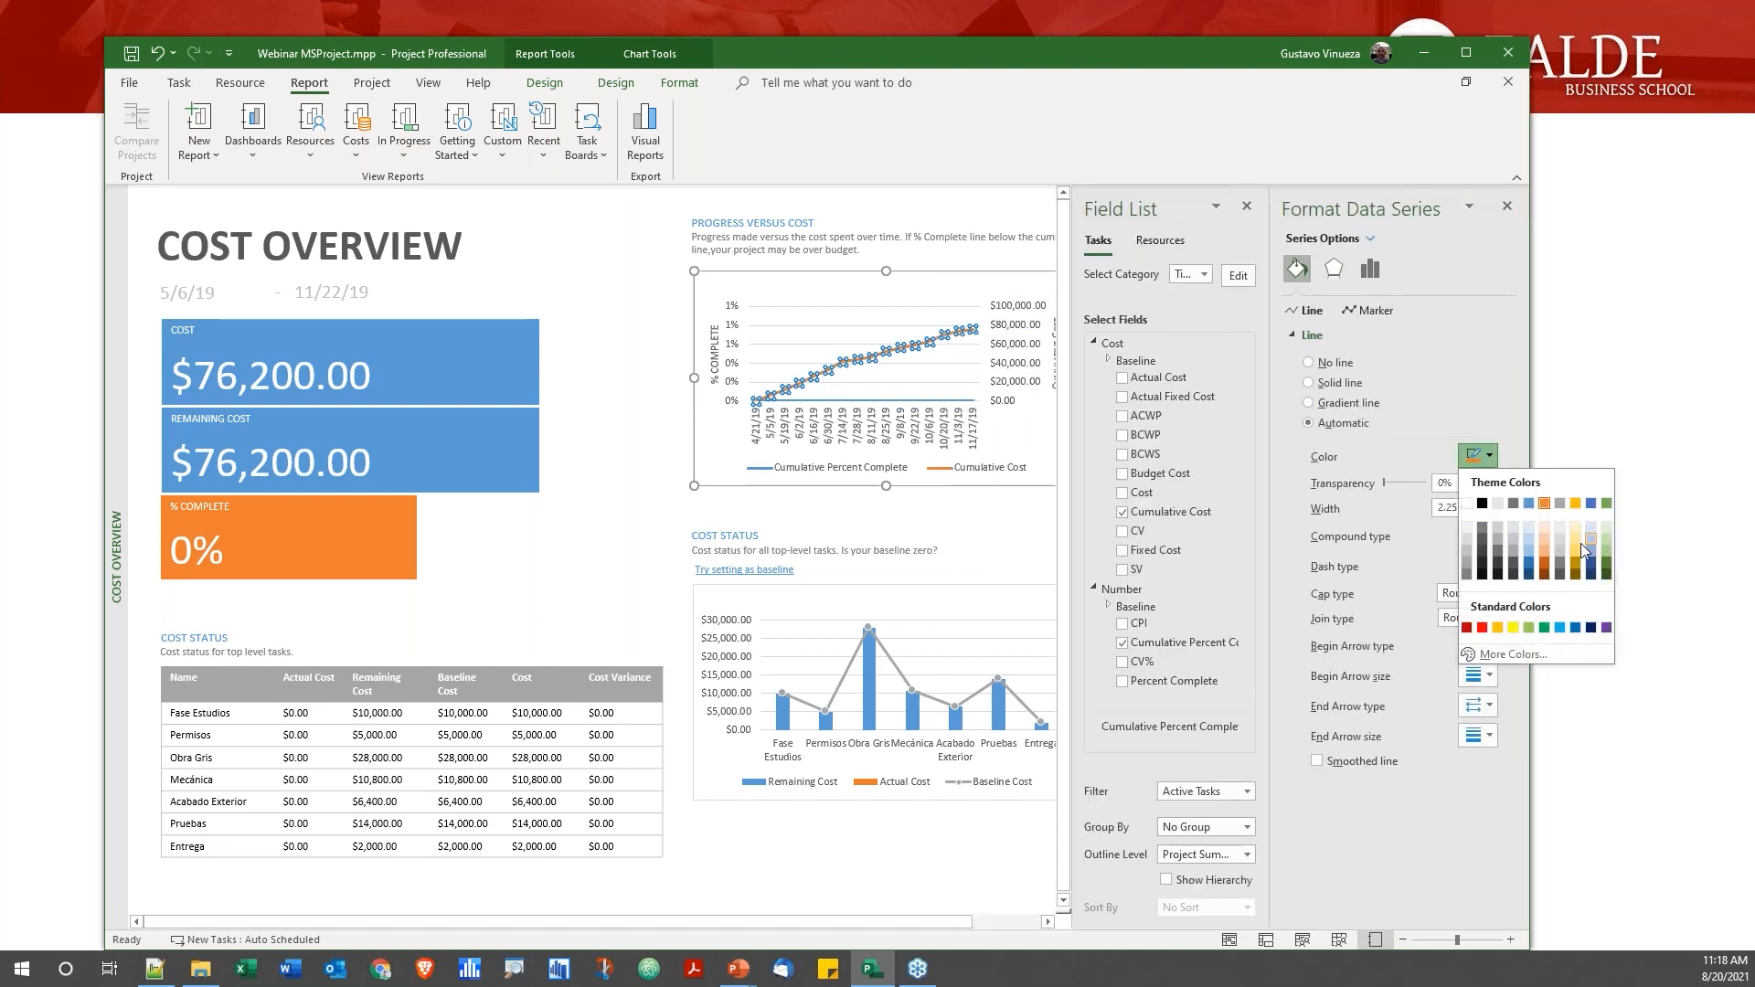
{"action": "left_click", "coordinate": [1603, 567]}
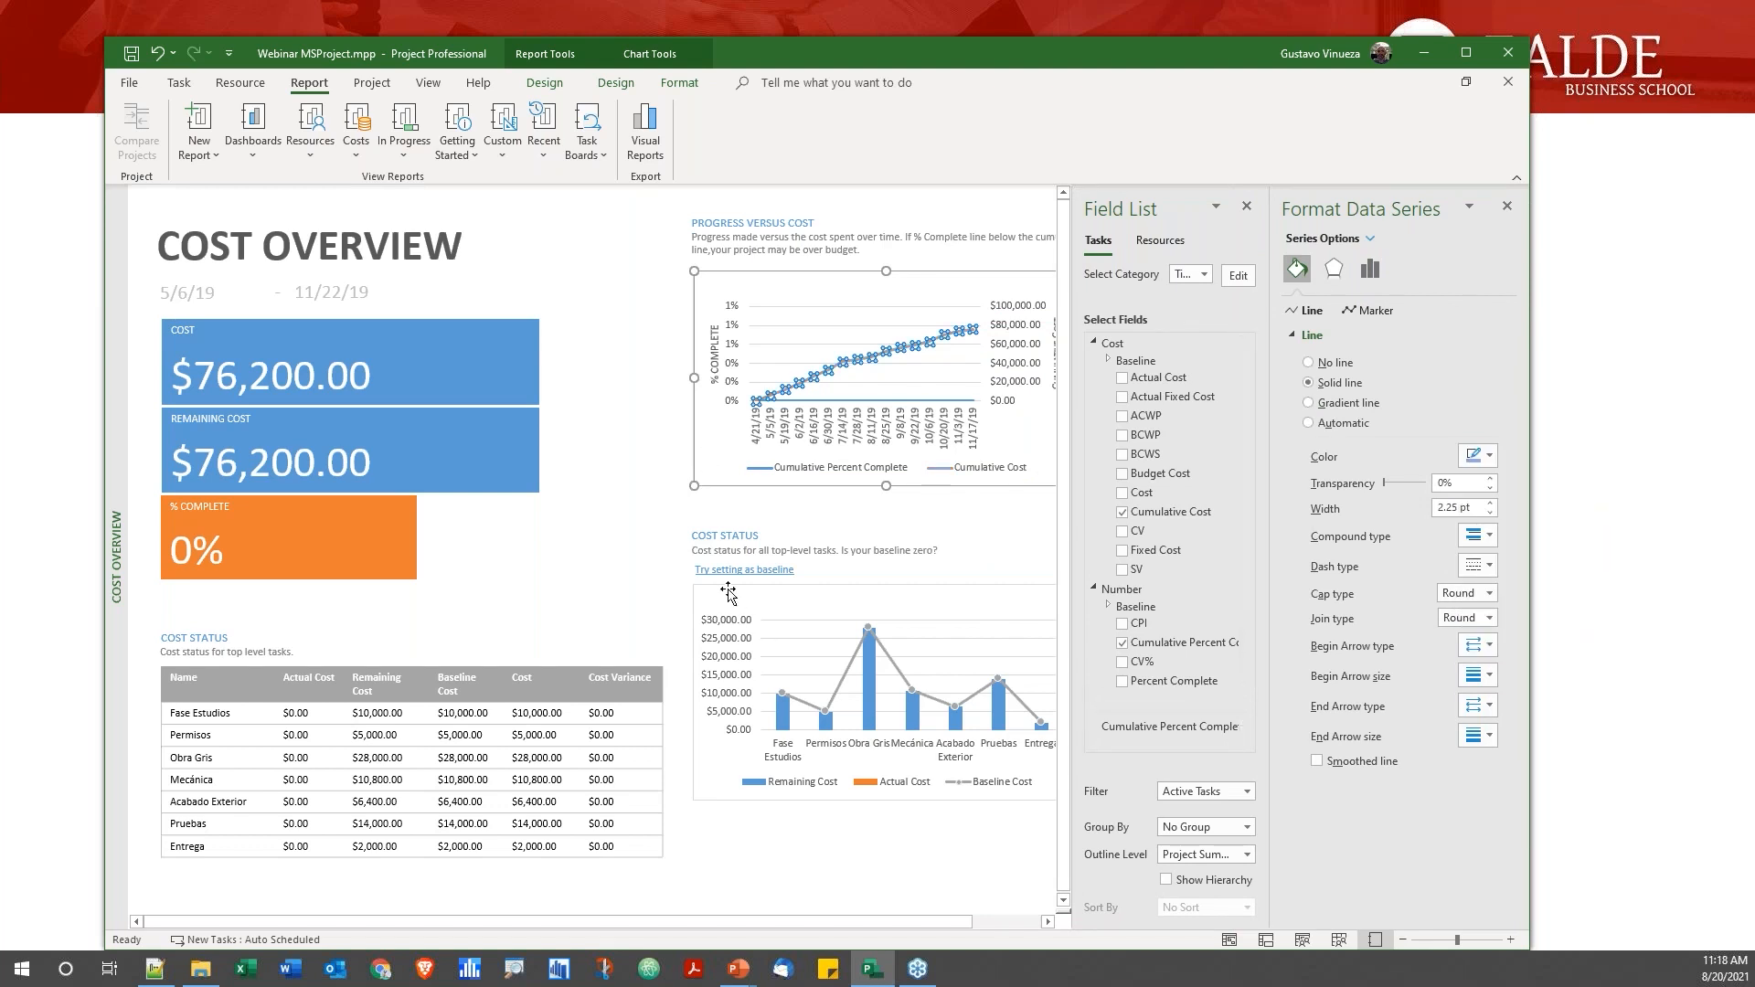
View the formatting options of the Cost Status text box and the field list of the % Complete table
{"action": "left_click", "coordinate": [731, 536]}
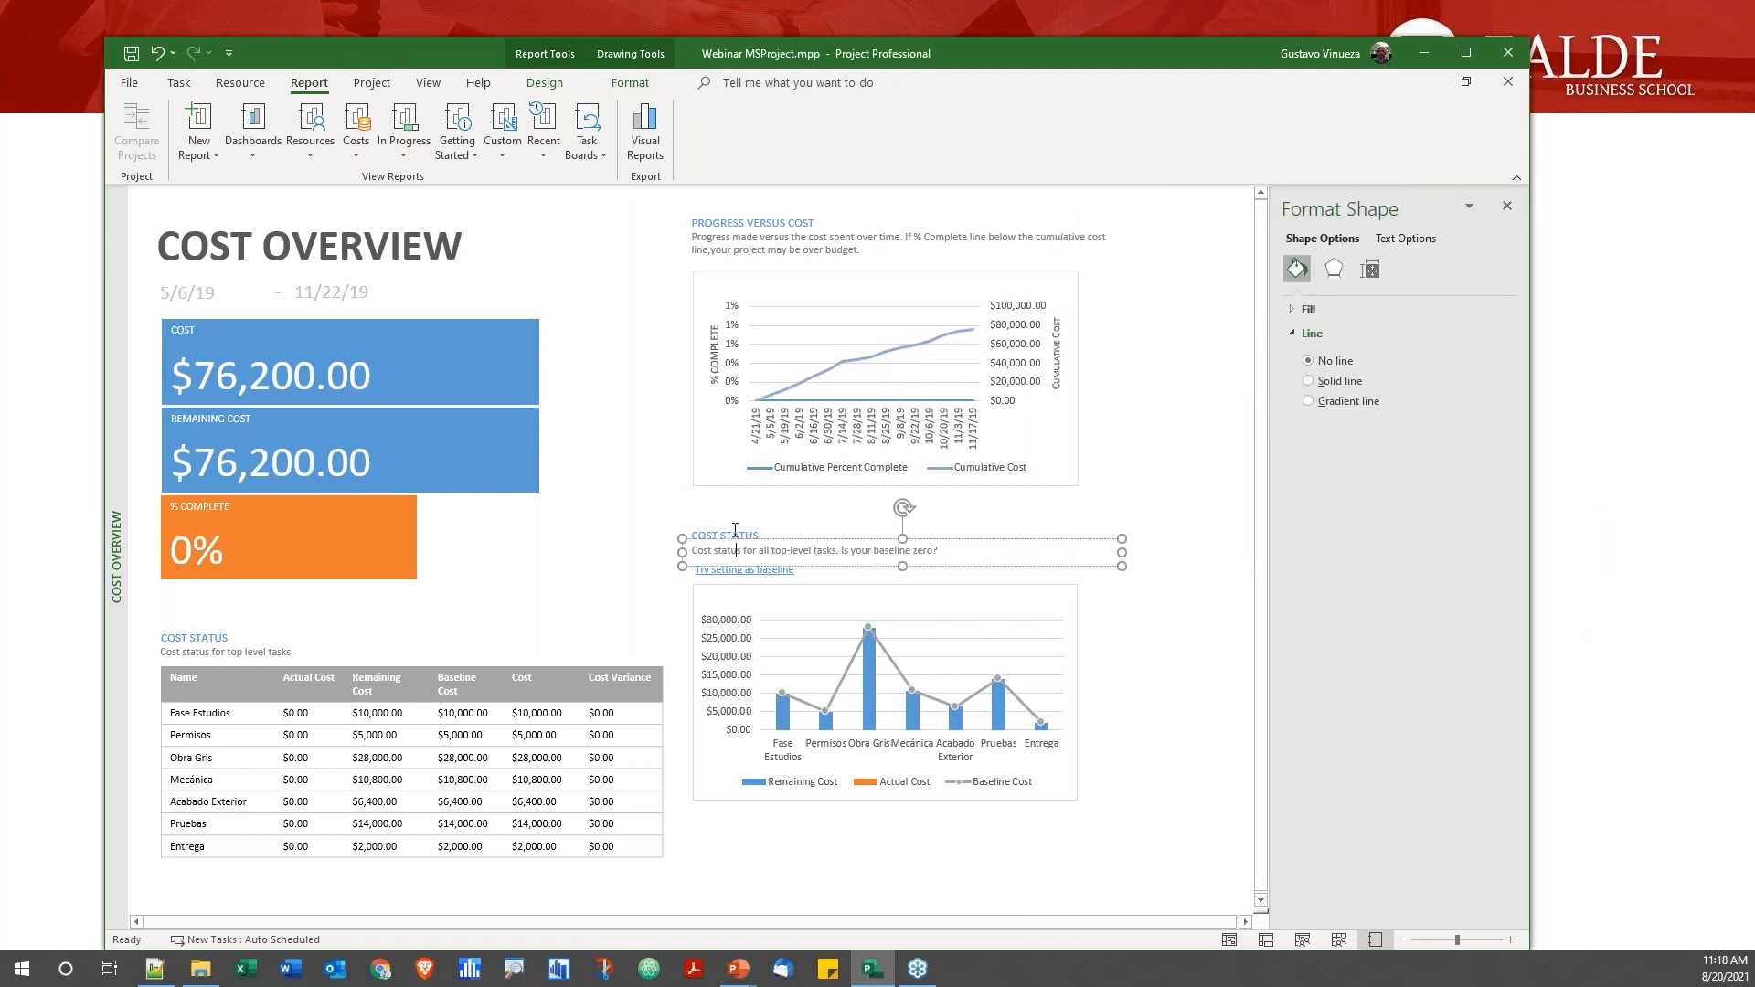
{"action": "left_click", "coordinate": [261, 501]}
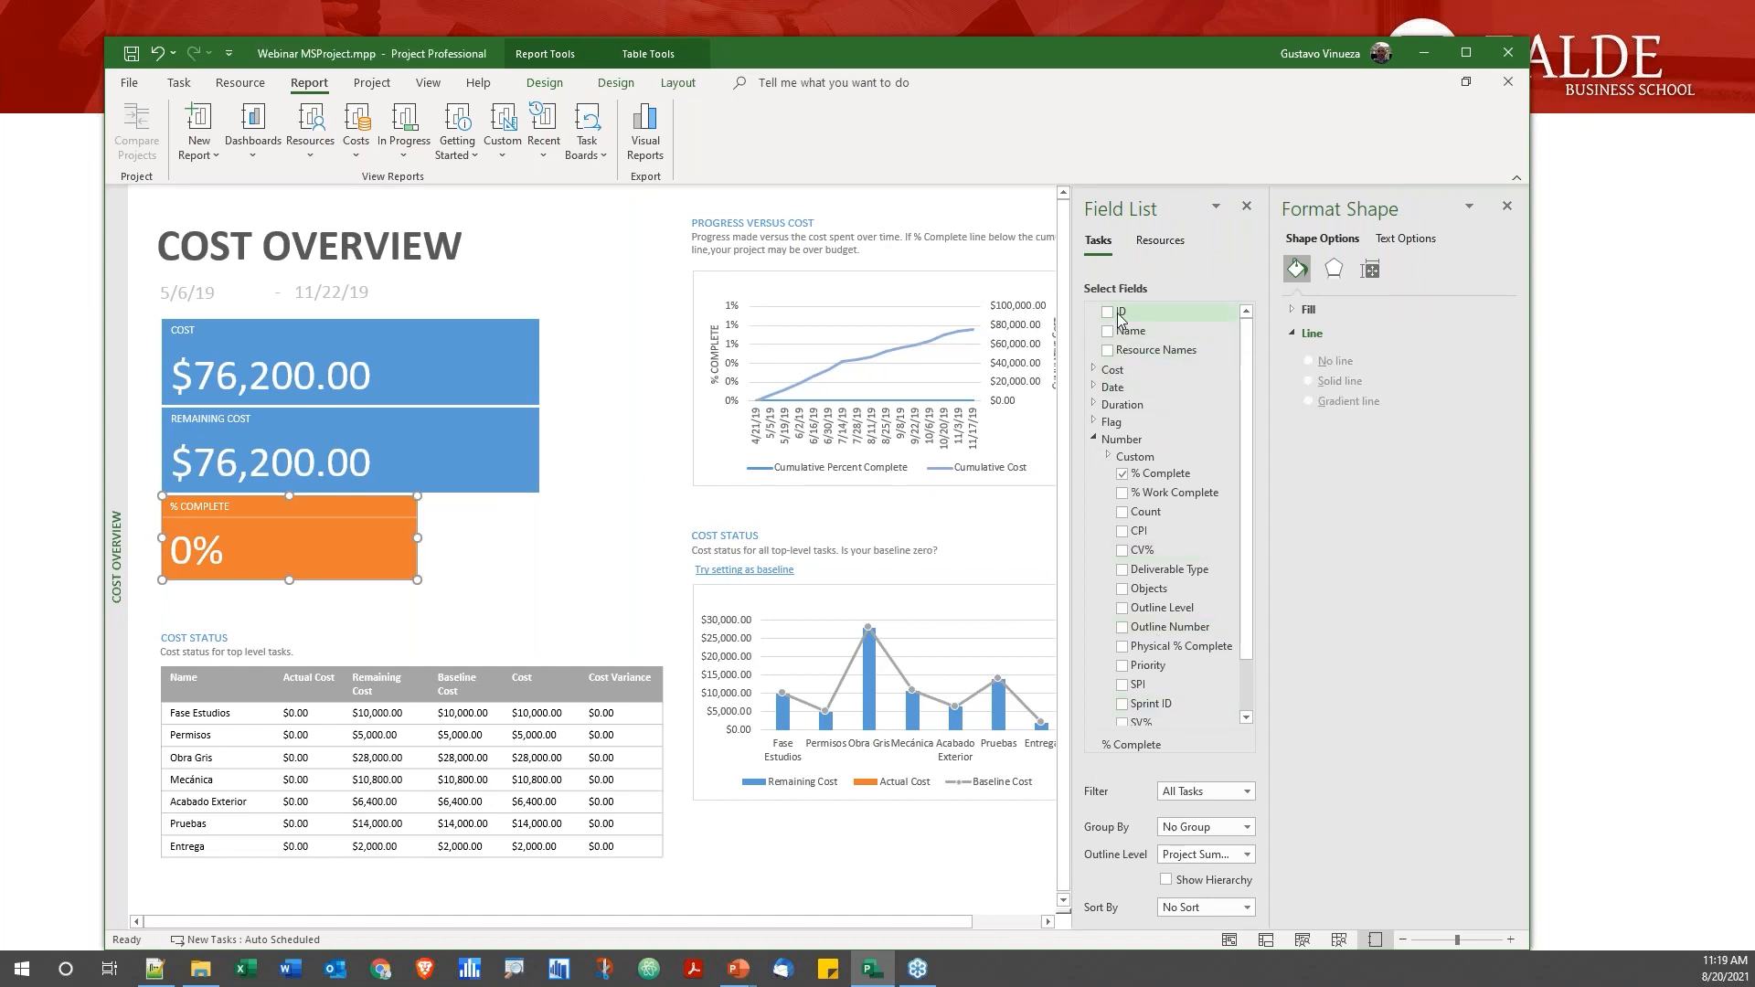
{"action": "left_click", "coordinate": [459, 569]}
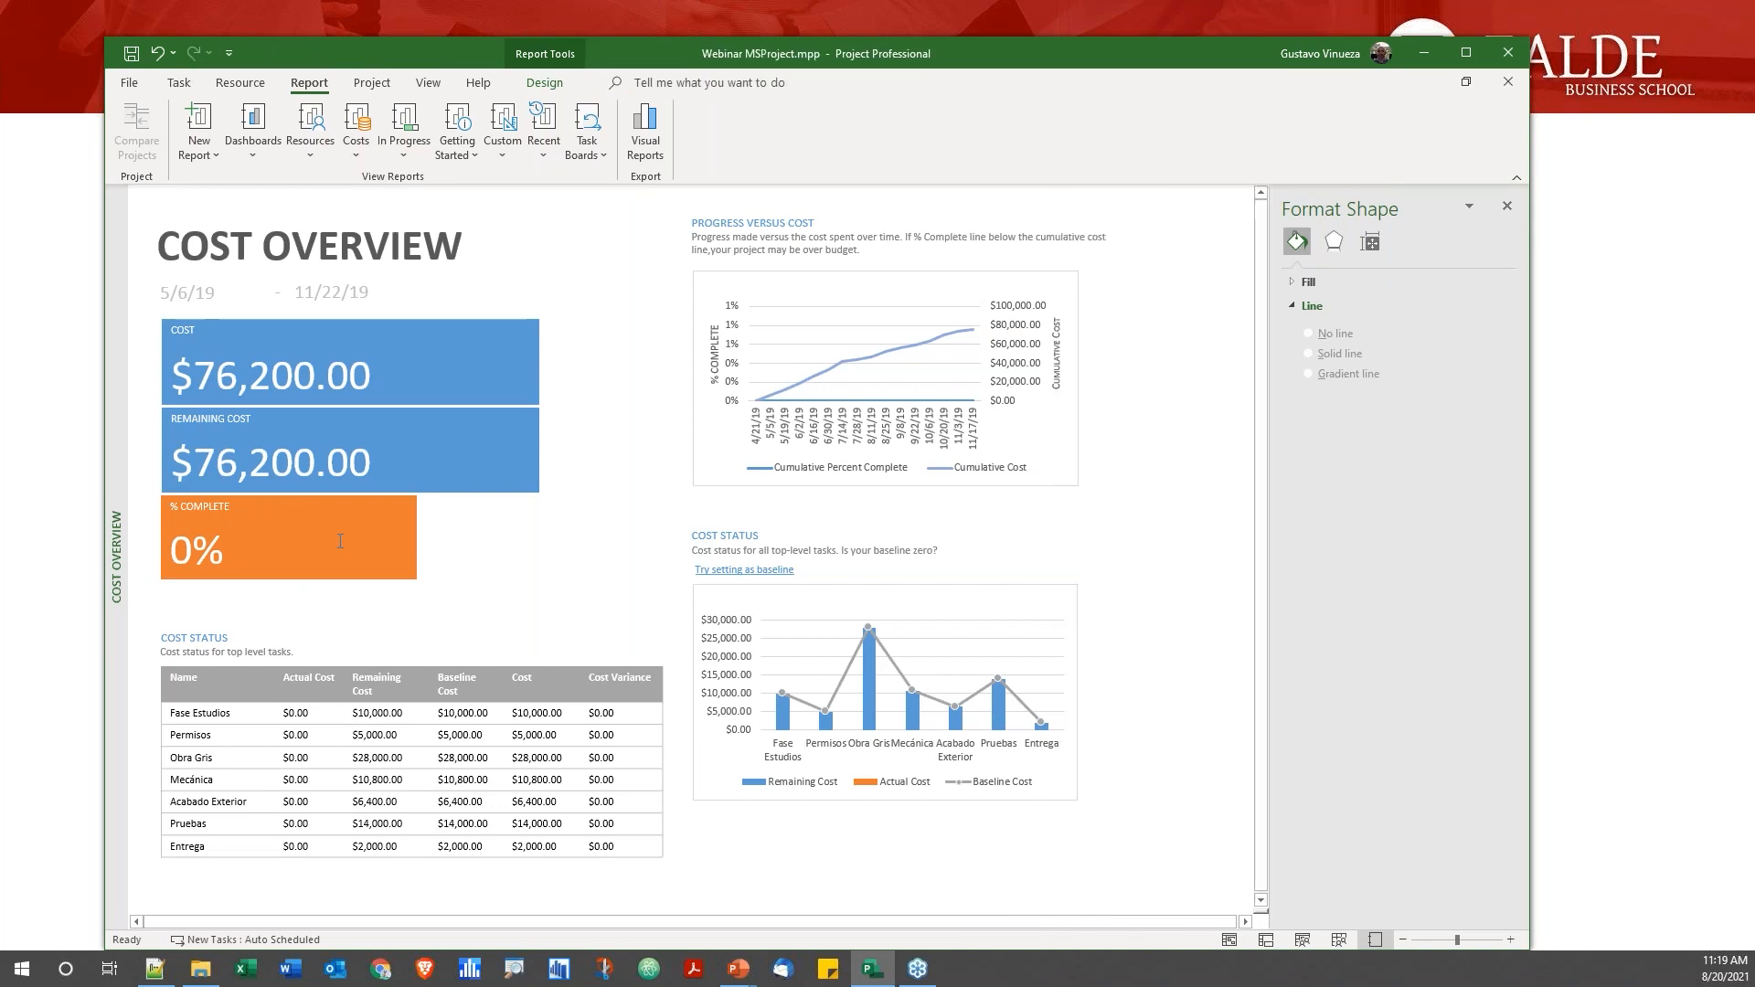
Try adding the ID and Name fields to the Remaining Cost table, and remove them again
{"action": "left_click", "coordinate": [348, 457]}
{"action": "left_click", "coordinate": [1107, 313]}
{"action": "left_click", "coordinate": [1108, 313]}
{"action": "left_click", "coordinate": [1108, 331]}
{"action": "left_click", "coordinate": [1108, 331]}
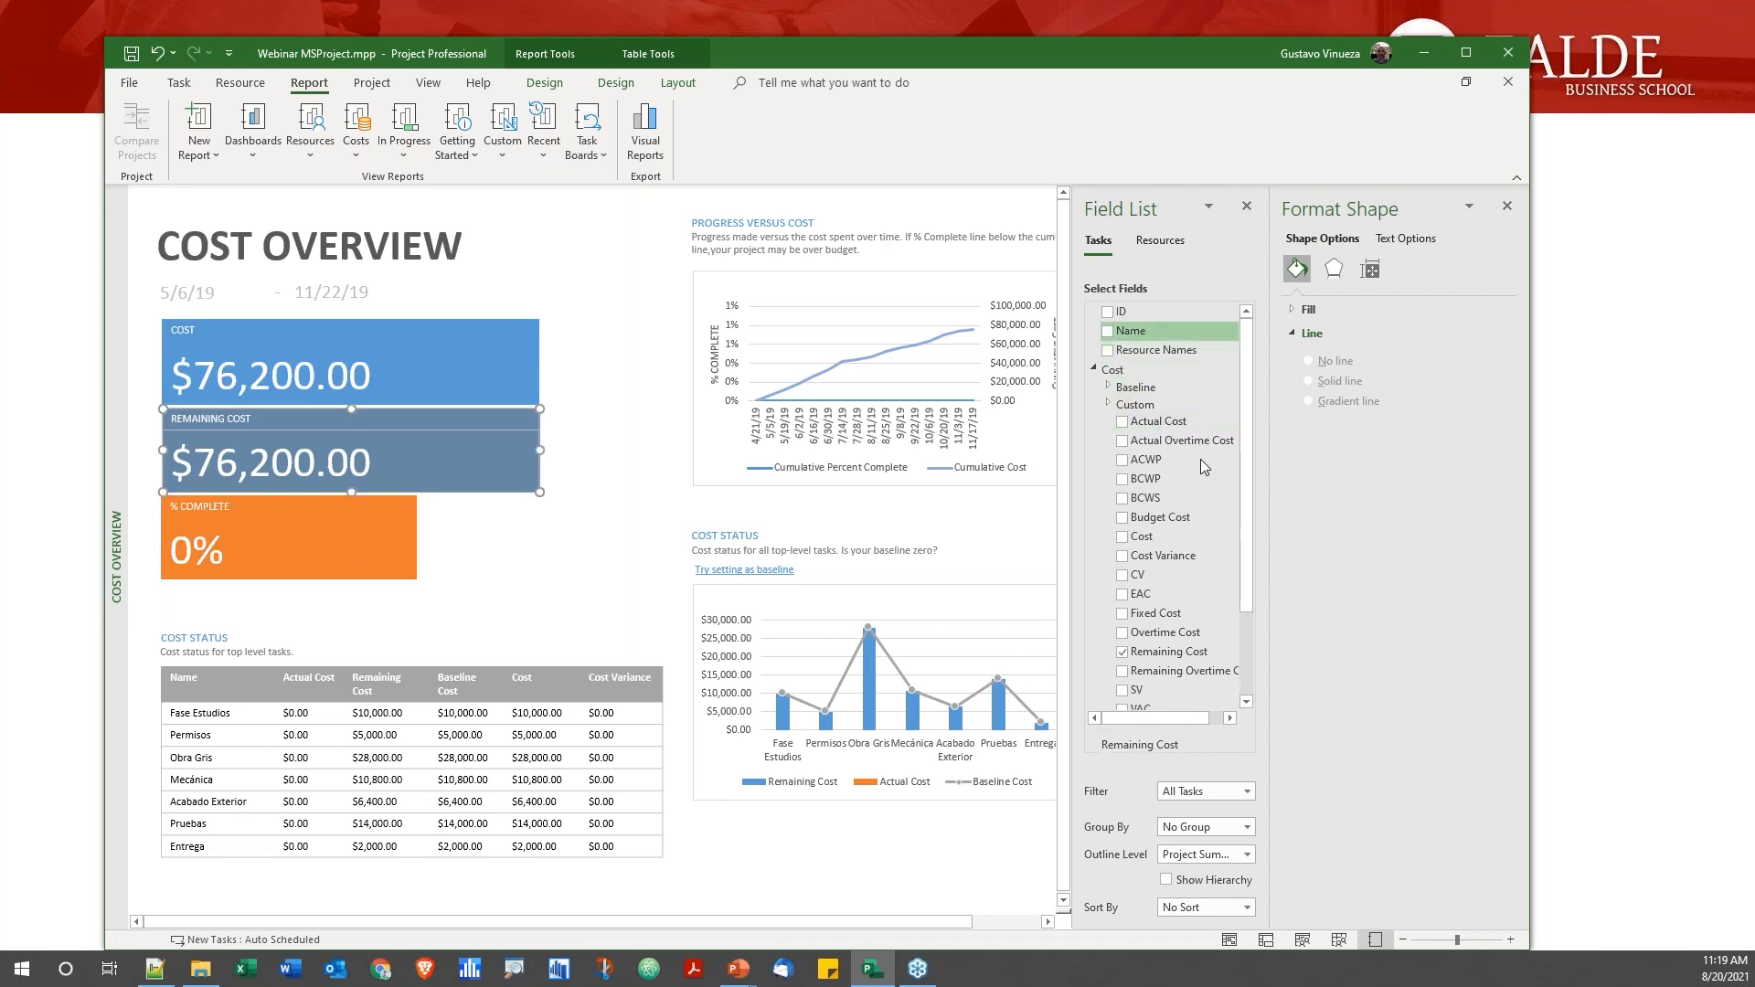
Close the Format Shape pane, and switch to the PowerPoint slide show at the Burndown report slide
{"action": "left_click", "coordinate": [1508, 207]}
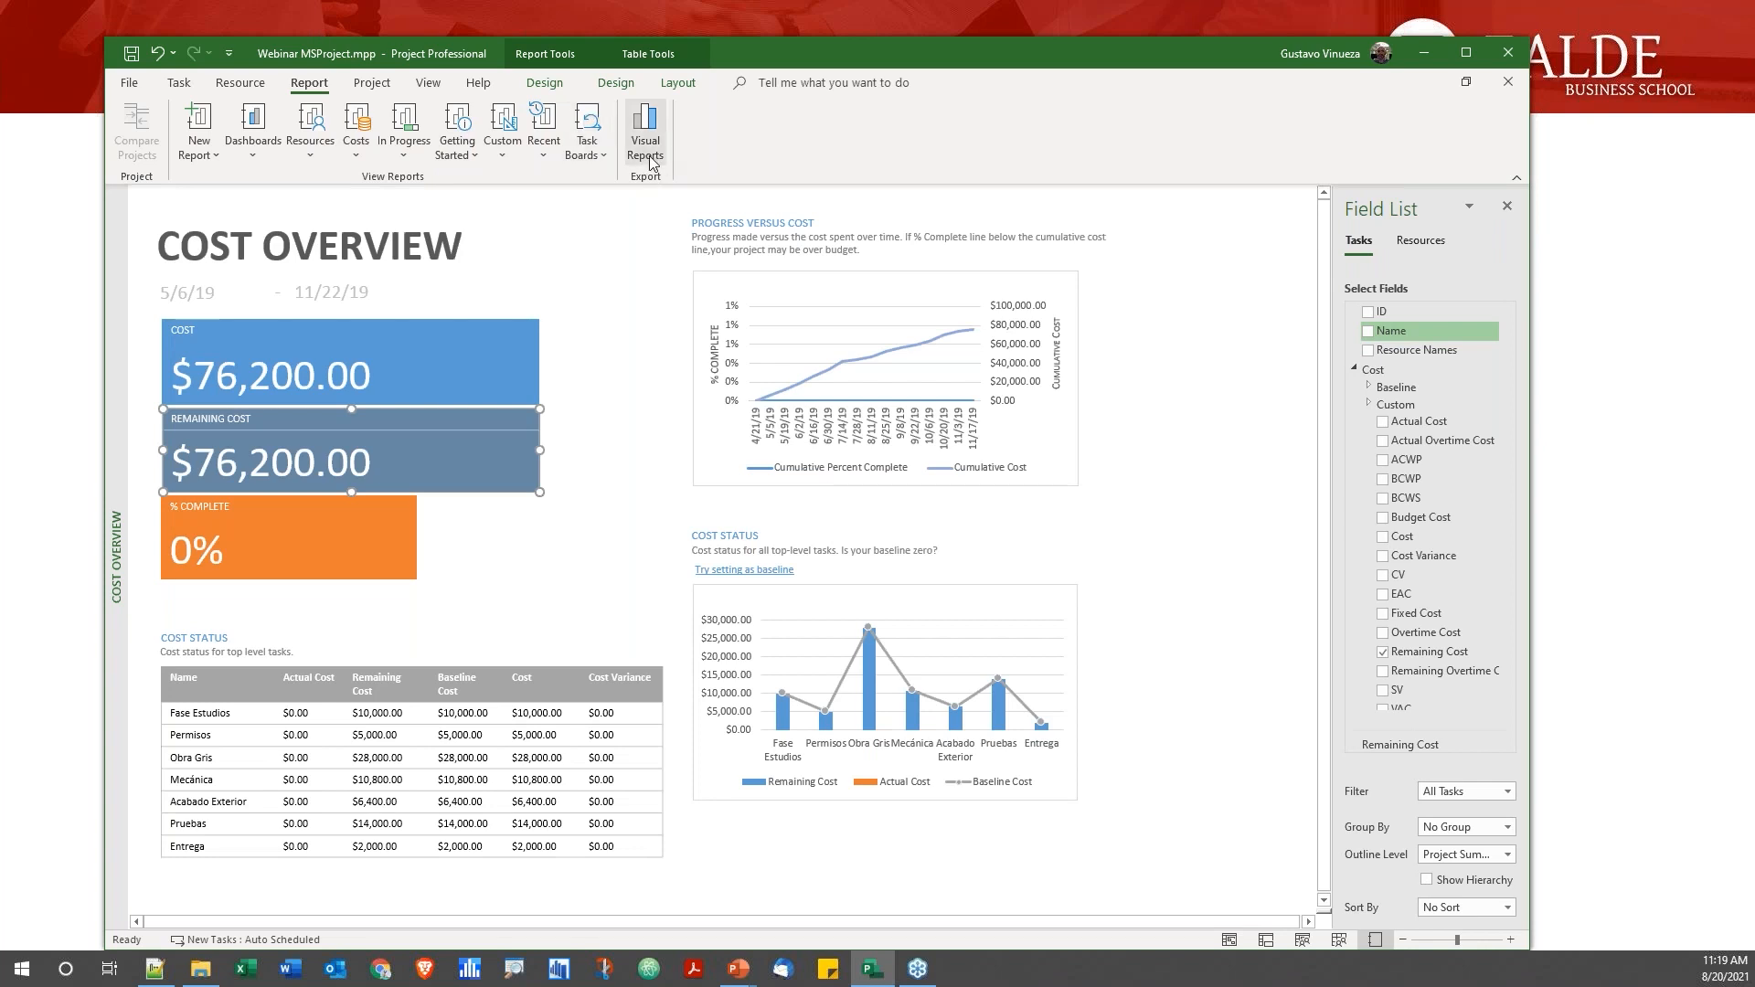
{"action": "left_click", "coordinate": [1601, 546]}
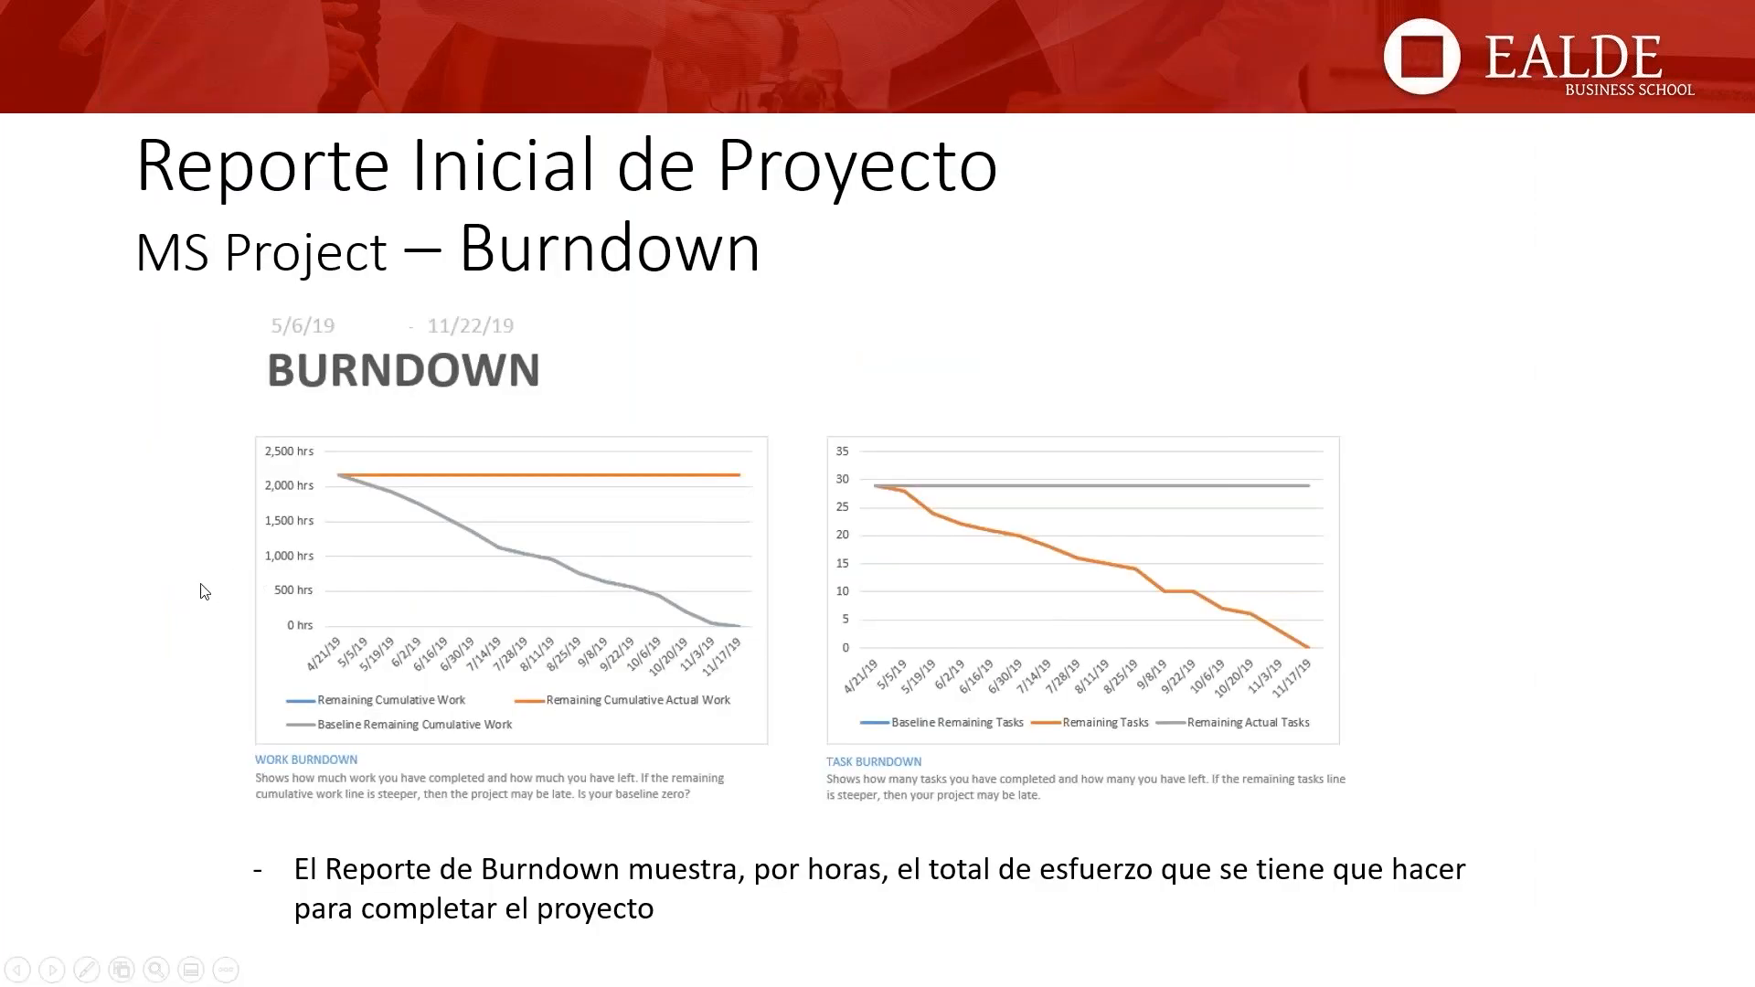